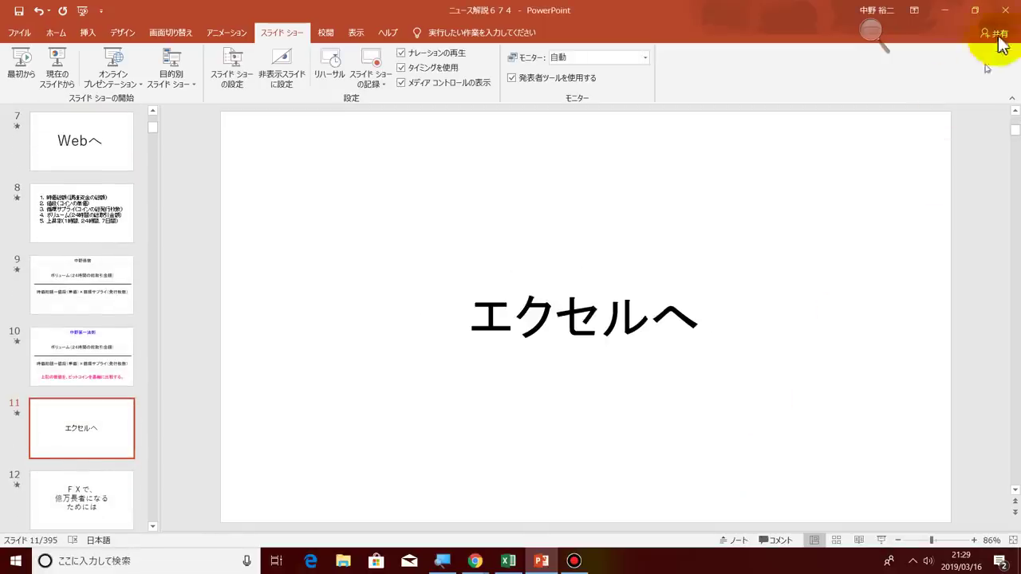
Step: Switch from PowerPoint past the blank Excel workbook to the CoinMarketCap window in Chrome
{"action": "left_click", "coordinate": [949, 12]}
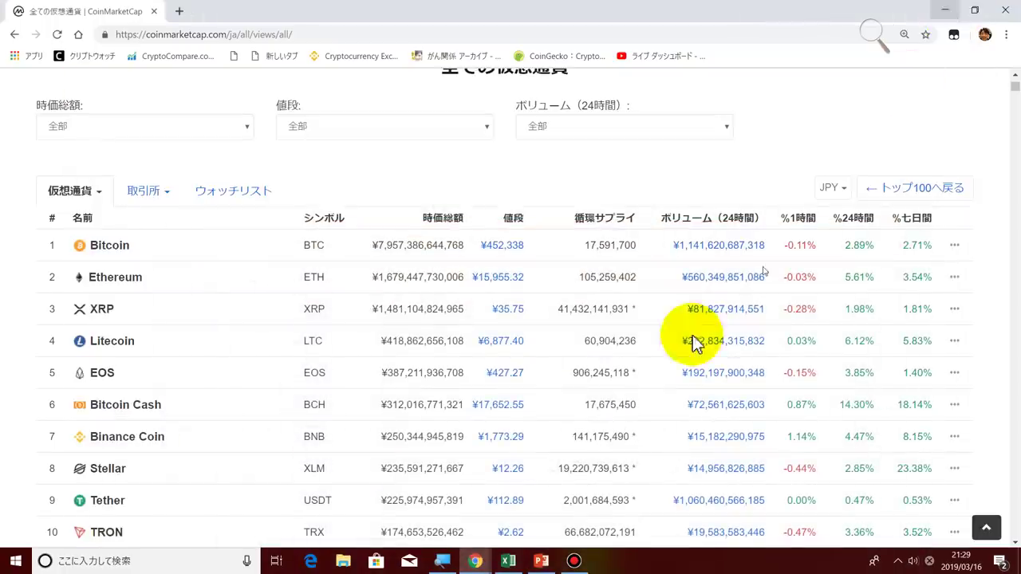
{"action": "left_click", "coordinate": [508, 562]}
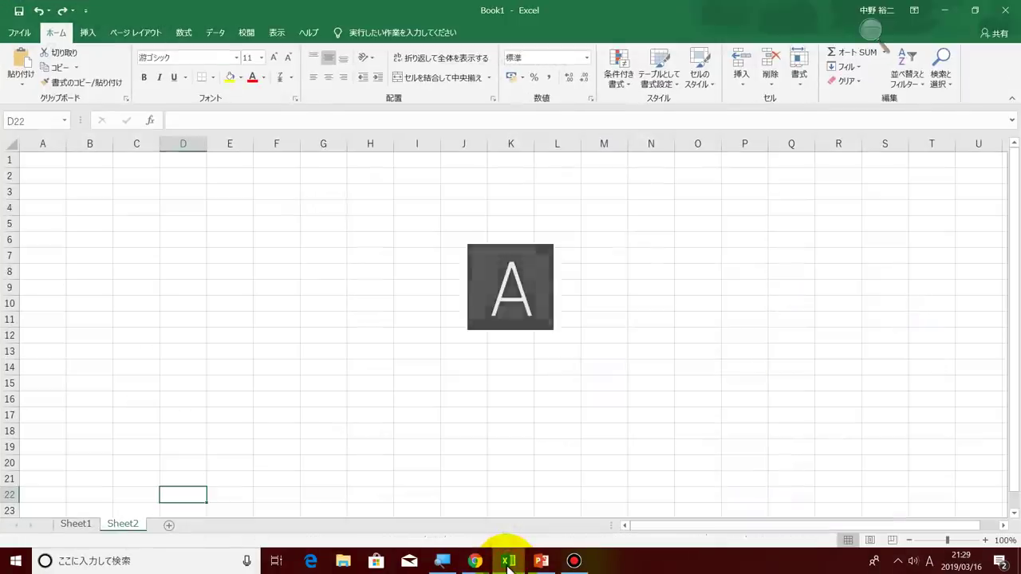
{"action": "left_click", "coordinate": [476, 562]}
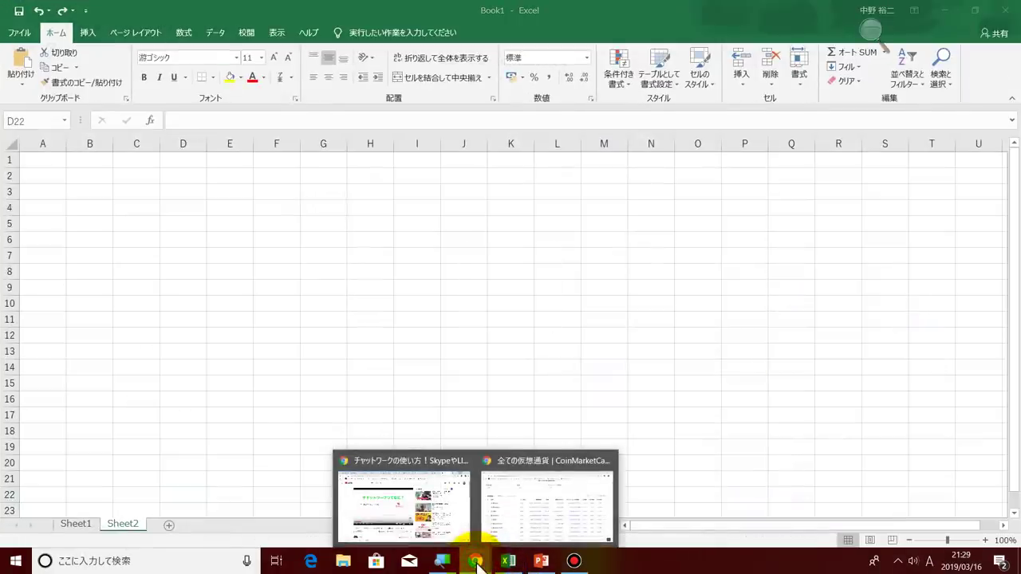
{"action": "left_click", "coordinate": [531, 519]}
{"action": "scroll", "coordinate": [543, 360], "scroll_direction": "up", "scroll_amount": 5}
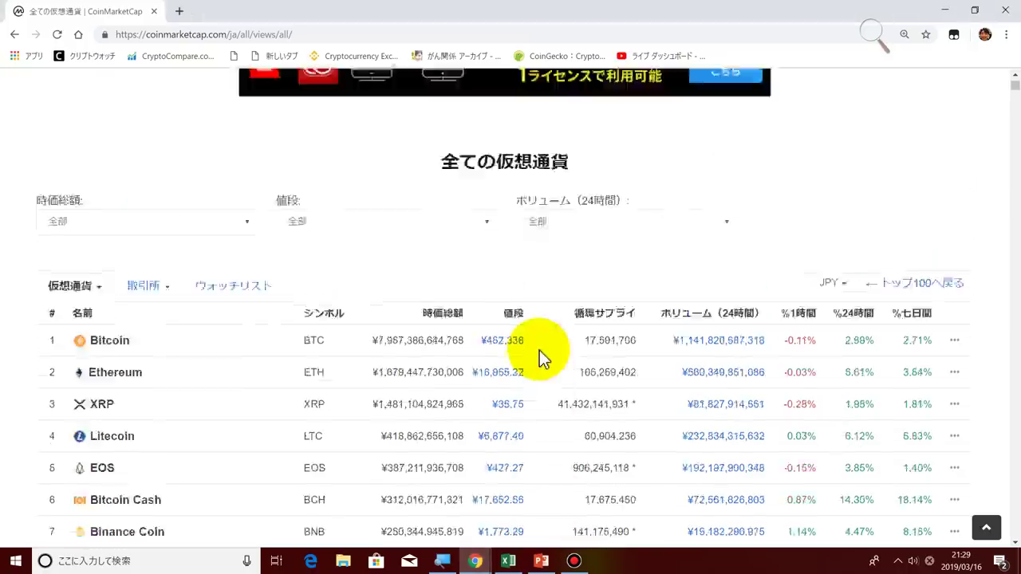
Step: Go to the CoinMarketCap home page and open the full list of all cryptocurrencies
{"action": "left_click", "coordinate": [191, 206]}
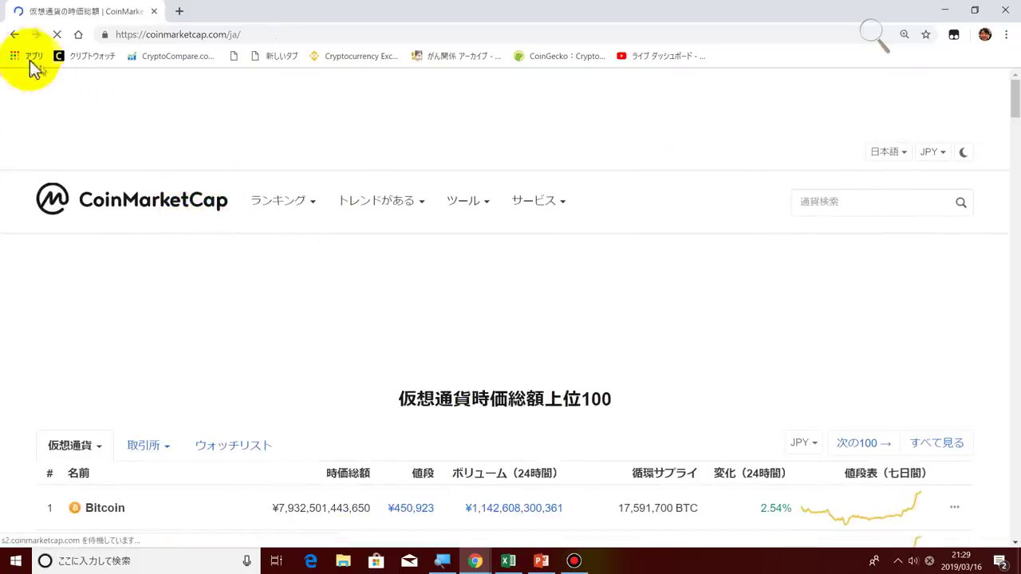
{"action": "scroll", "coordinate": [798, 449], "scroll_direction": "down", "scroll_amount": 2}
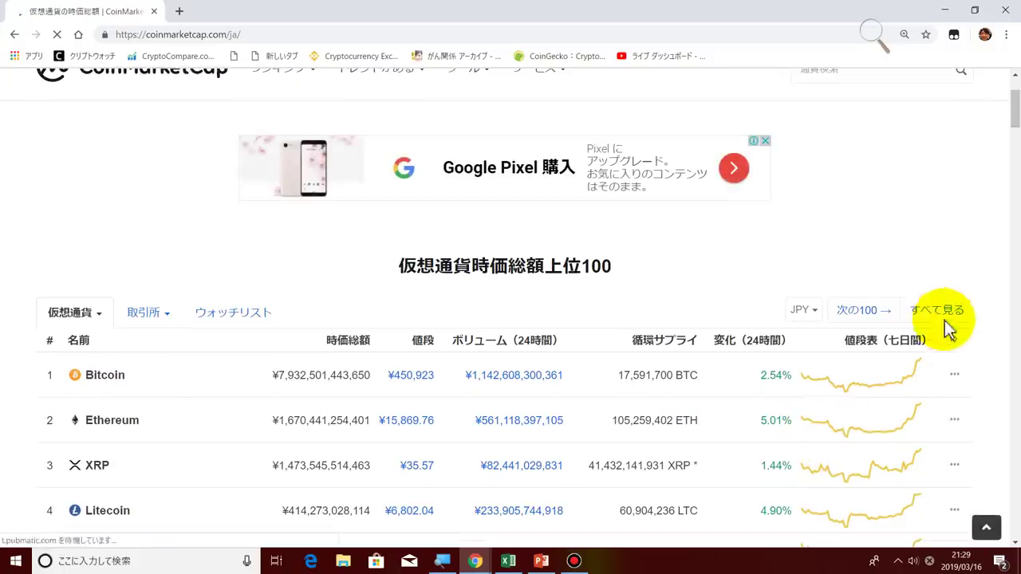
{"action": "left_click", "coordinate": [940, 311]}
{"action": "scroll", "coordinate": [916, 326], "scroll_direction": "down", "scroll_amount": 4}
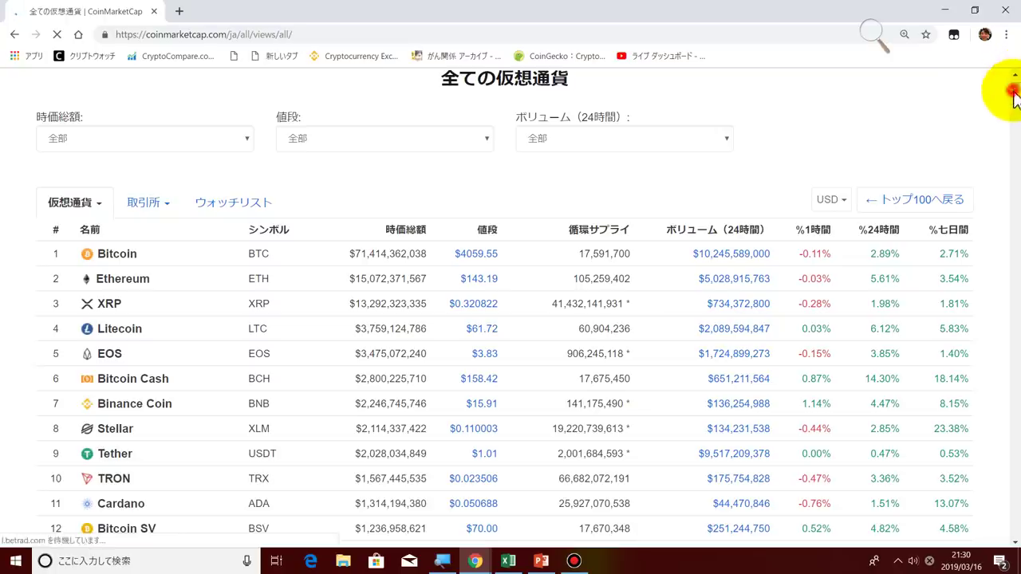
{"action": "scroll", "coordinate": [1004, 104], "scroll_direction": "up", "scroll_amount": 4}
{"action": "scroll", "coordinate": [955, 182], "scroll_direction": "down", "scroll_amount": 5}
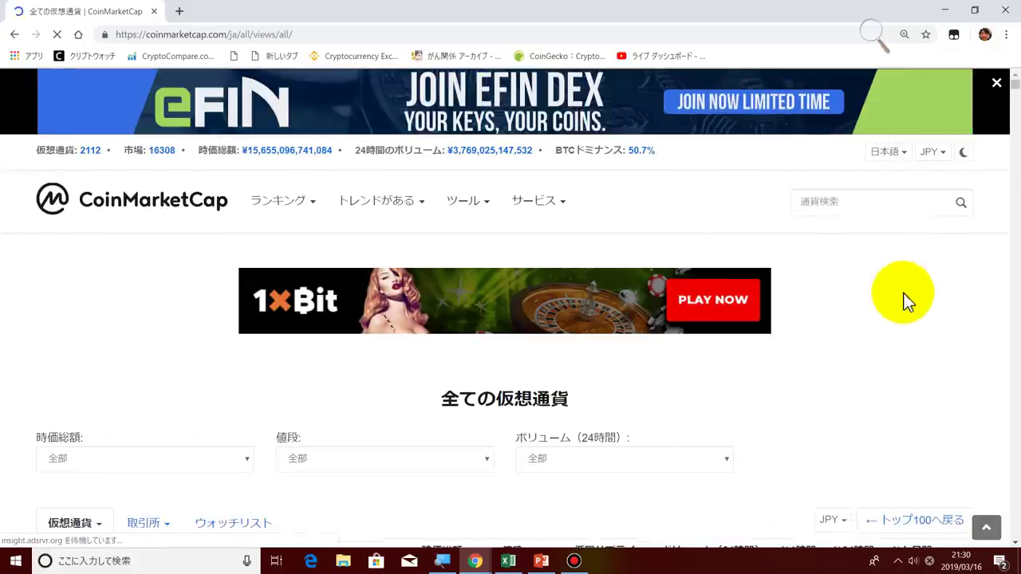
Step: Check the language and currency choices offered by the site above the coin table
{"action": "left_click", "coordinate": [905, 153]}
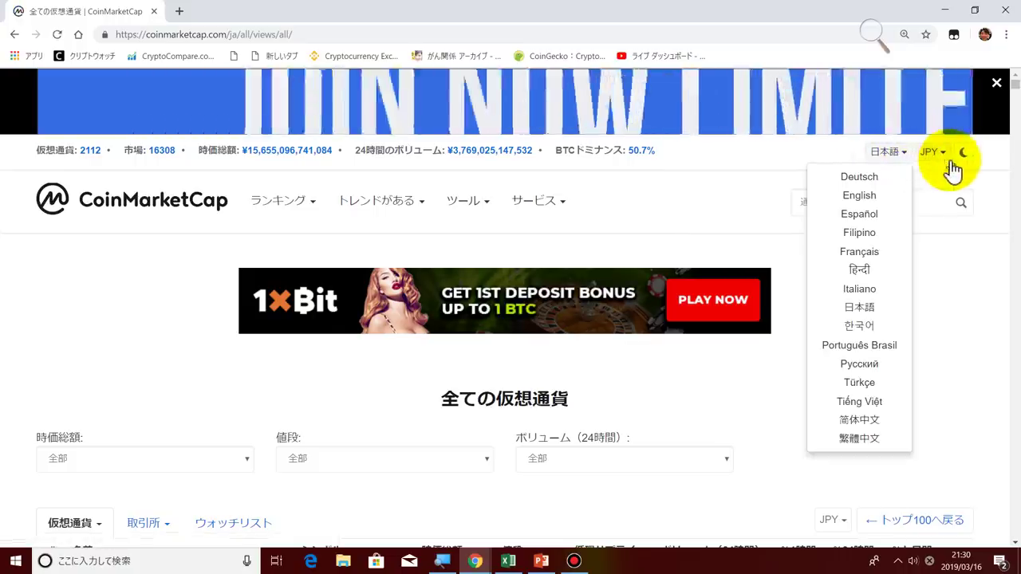
{"action": "left_click", "coordinate": [933, 152]}
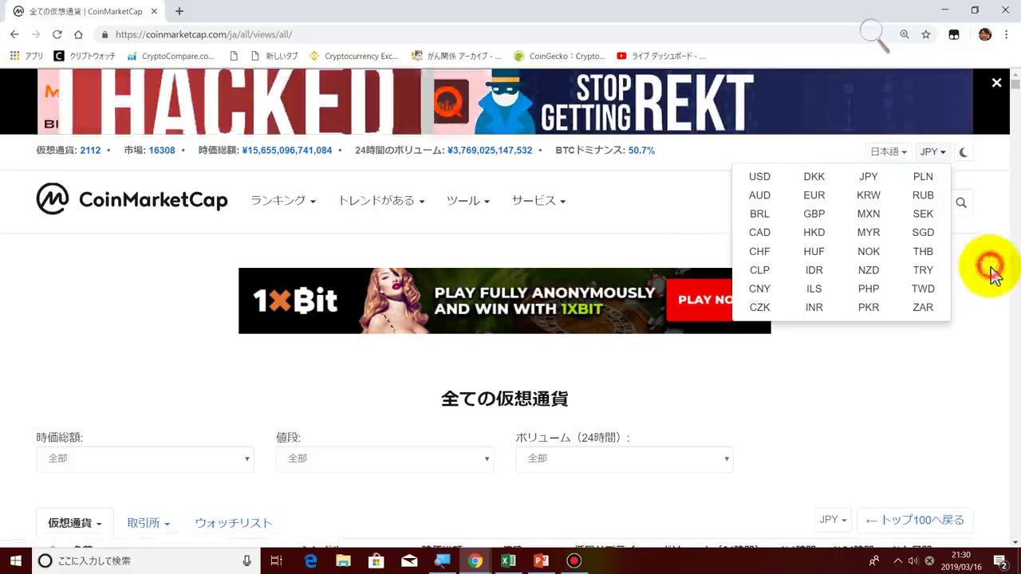
{"action": "scroll", "coordinate": [992, 272], "scroll_direction": "down", "scroll_amount": 5}
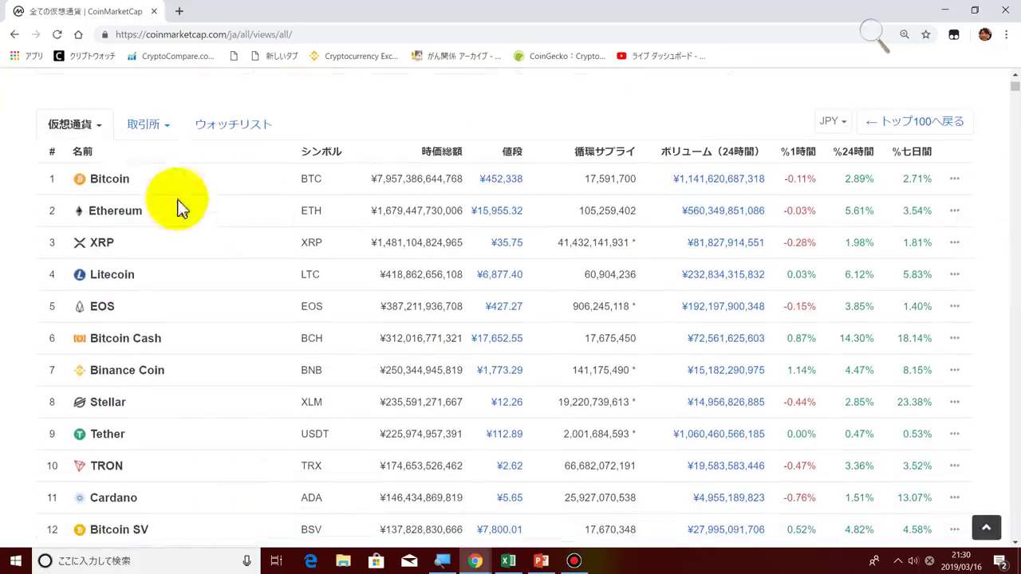
Step: Copy the coin table from its header row through rank 40, Augur, with all columns up to the seven-day change
{"action": "left_click", "coordinate": [48, 156]}
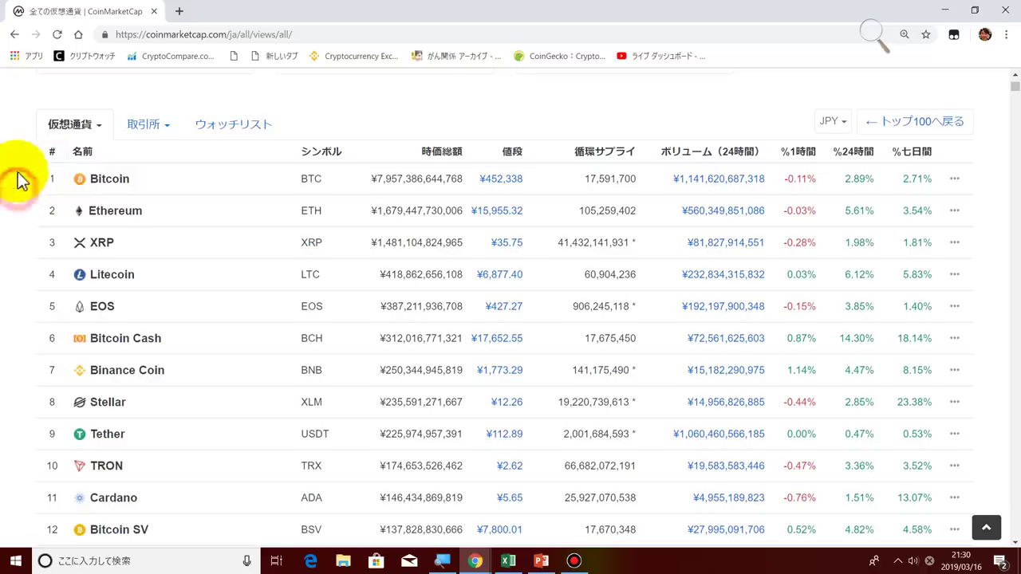
{"action": "left_click_drag", "start_coordinate": [23, 153], "coordinate": [929, 363]}
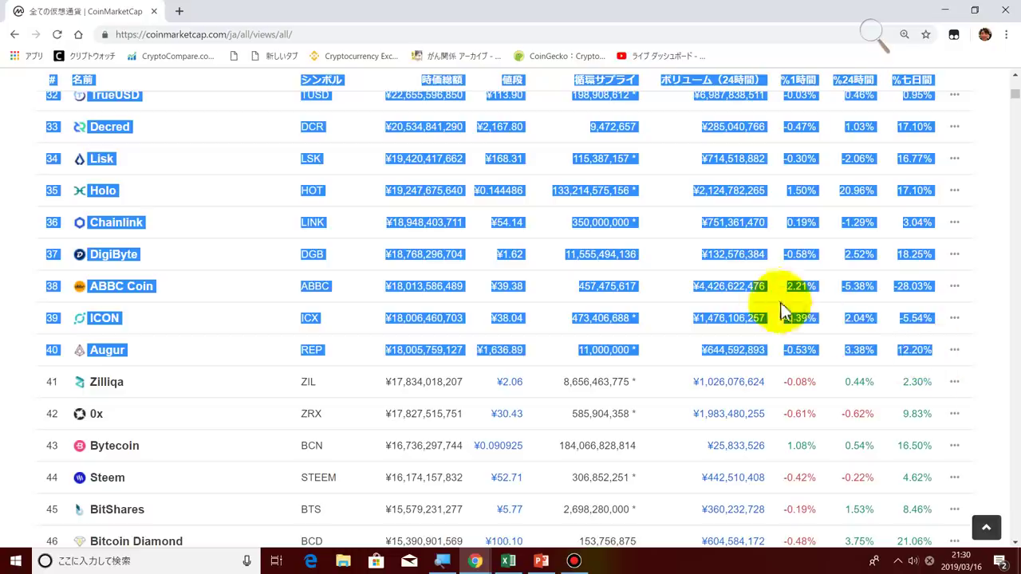
{"action": "right_click", "coordinate": [754, 291]}
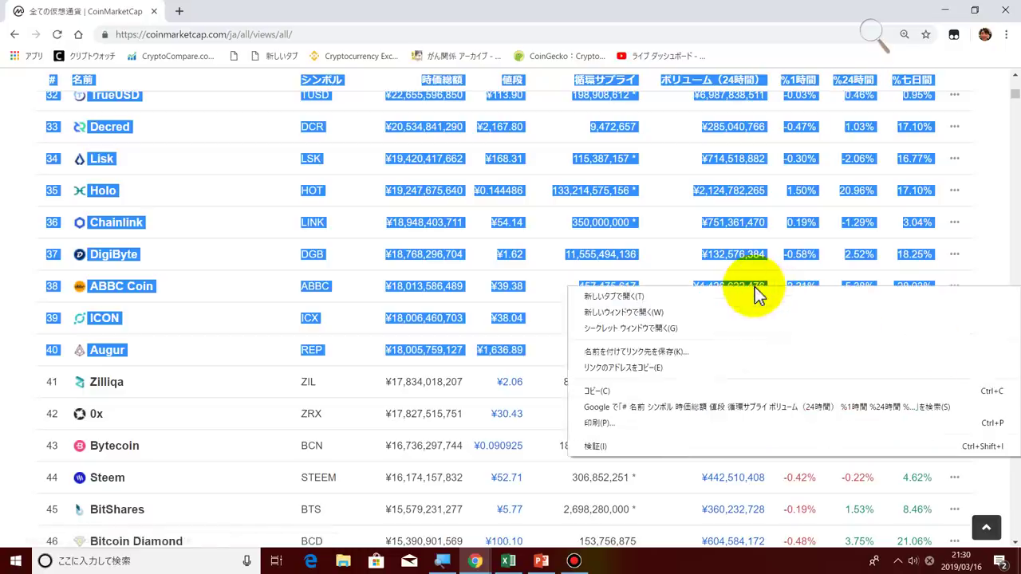
{"action": "left_click", "coordinate": [692, 393]}
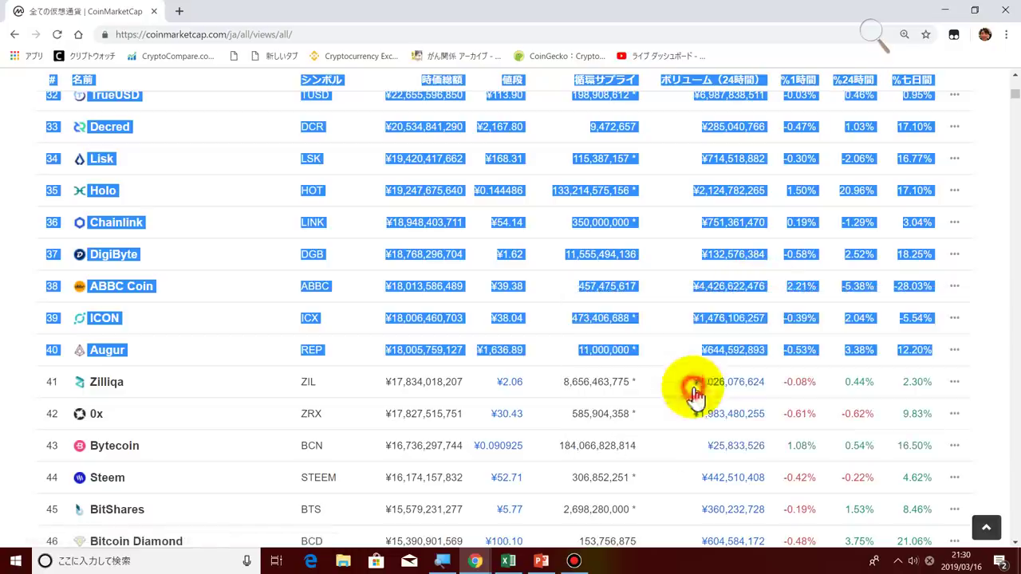
Step: Paste the copied coin table into Excel's Sheet2 starting at cell B3, keeping the source formatting
{"action": "left_click", "coordinate": [508, 561]}
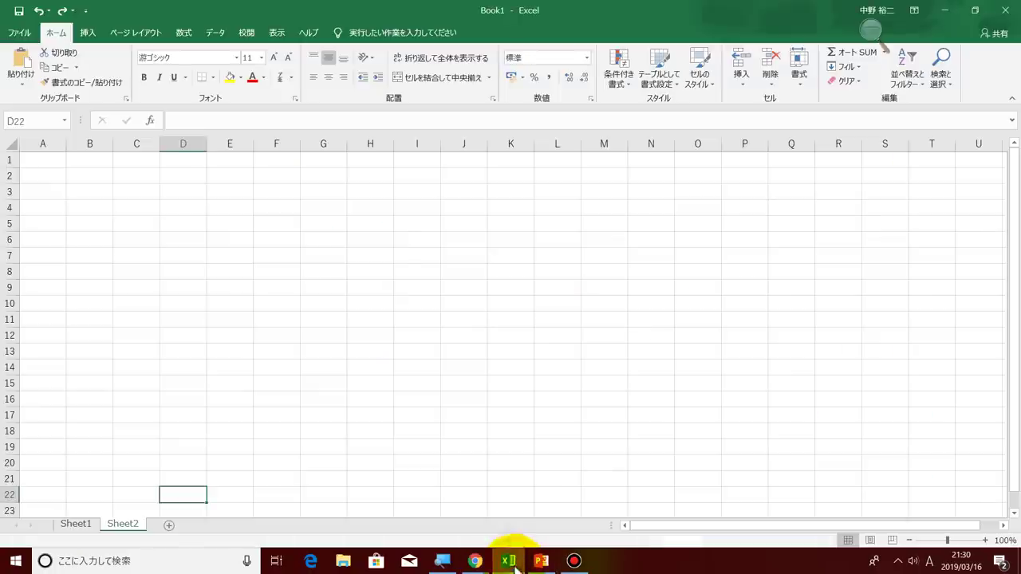
{"action": "left_click", "coordinate": [94, 192]}
{"action": "right_click", "coordinate": [94, 191]}
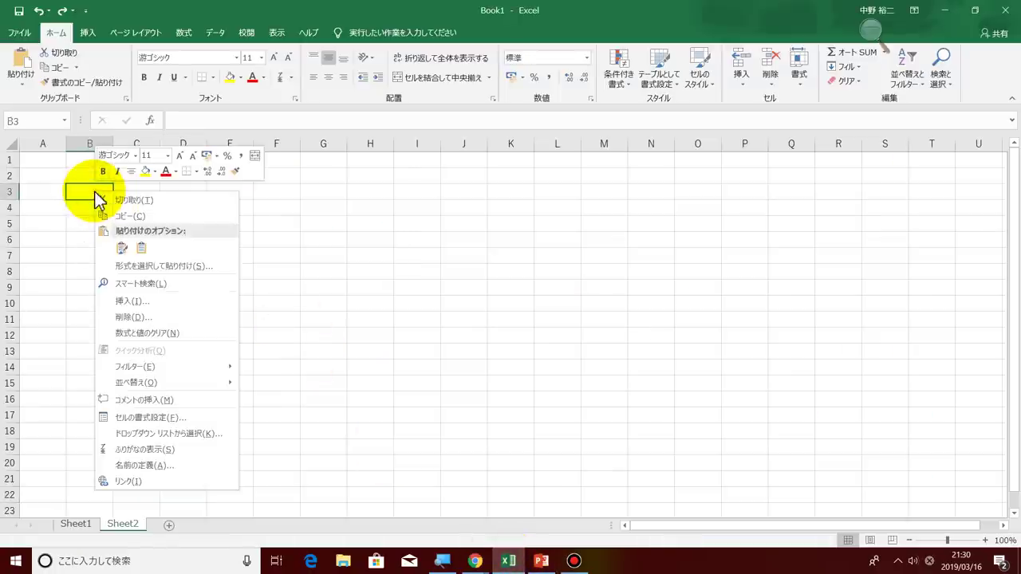
{"action": "left_click", "coordinate": [123, 251]}
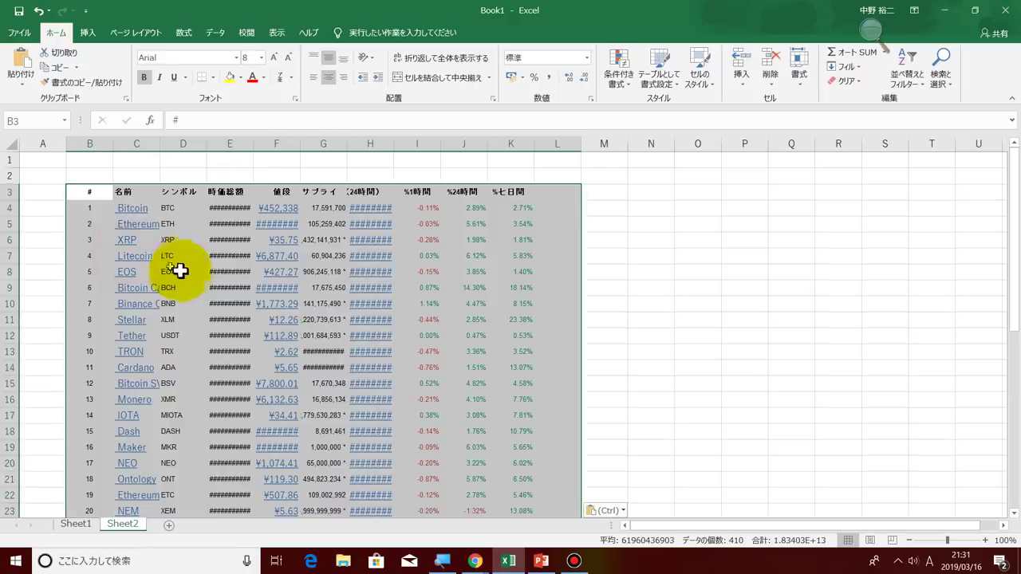
{"action": "left_click", "coordinate": [737, 303]}
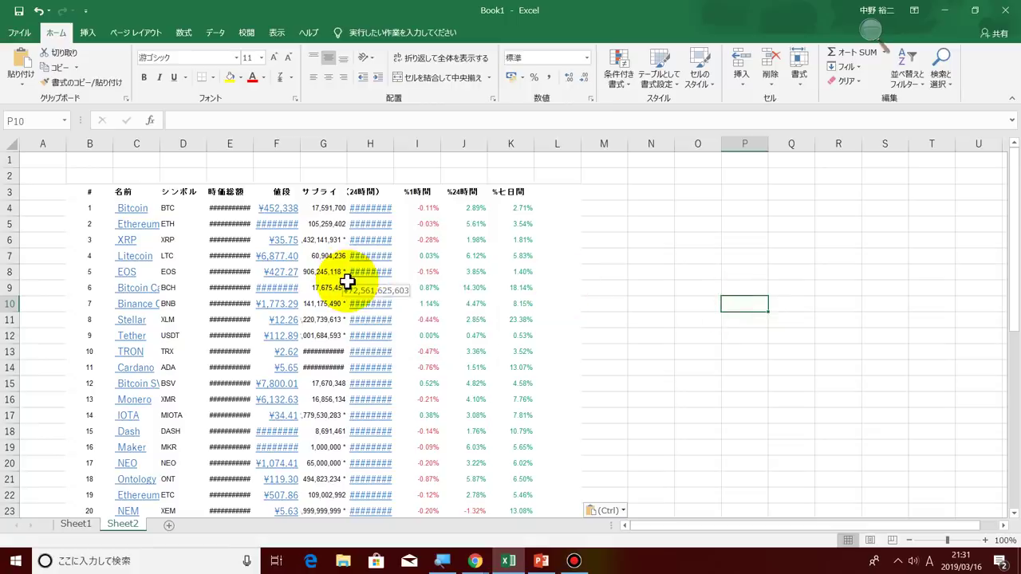
Step: Widen columns C through H of the pasted table until all names, headers and amounts fit
{"action": "scroll", "coordinate": [347, 280], "scroll_direction": "up", "scroll_amount": 2}
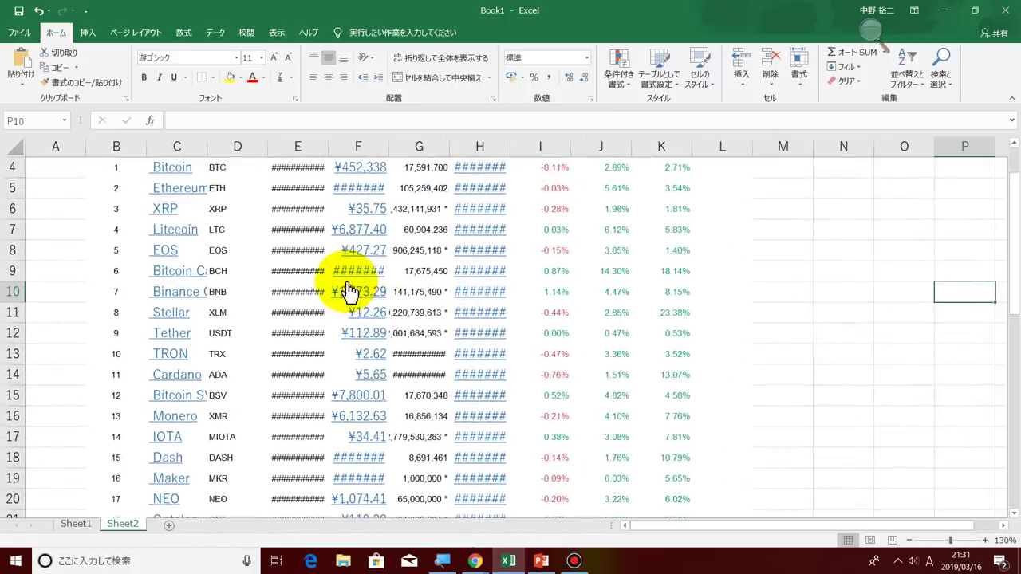
{"action": "scroll", "coordinate": [348, 289], "scroll_direction": "up", "scroll_amount": 1}
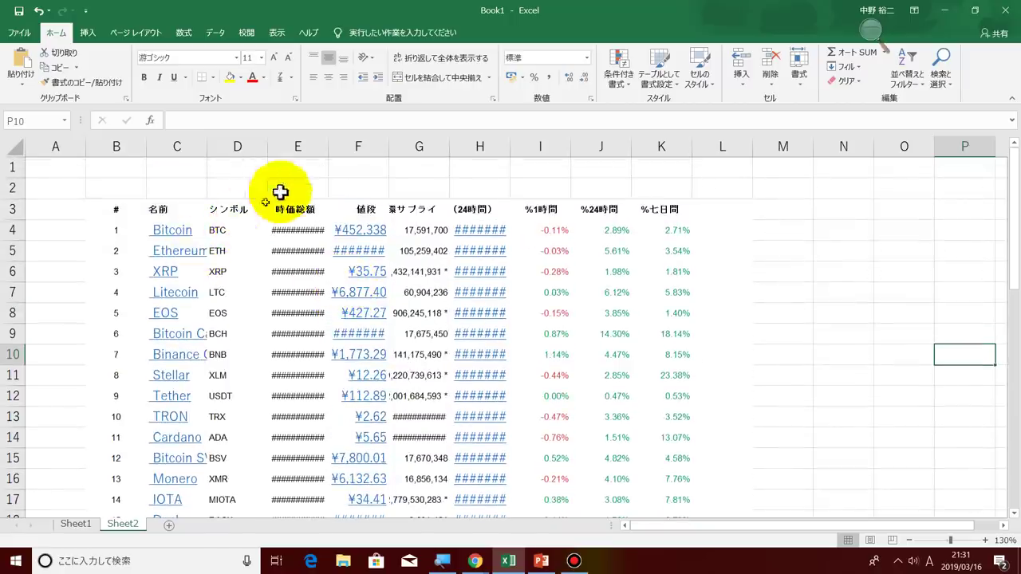
{"action": "left_click_drag", "start_coordinate": [327, 148], "coordinate": [390, 153]}
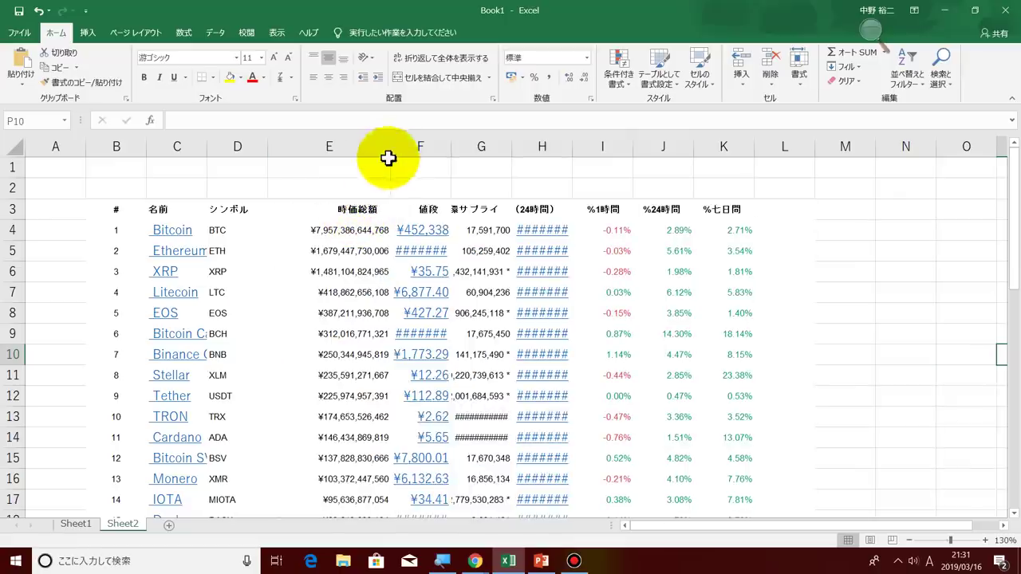
{"action": "left_click_drag", "start_coordinate": [267, 151], "coordinate": [292, 151]}
{"action": "left_click_drag", "start_coordinate": [207, 149], "coordinate": [231, 151]}
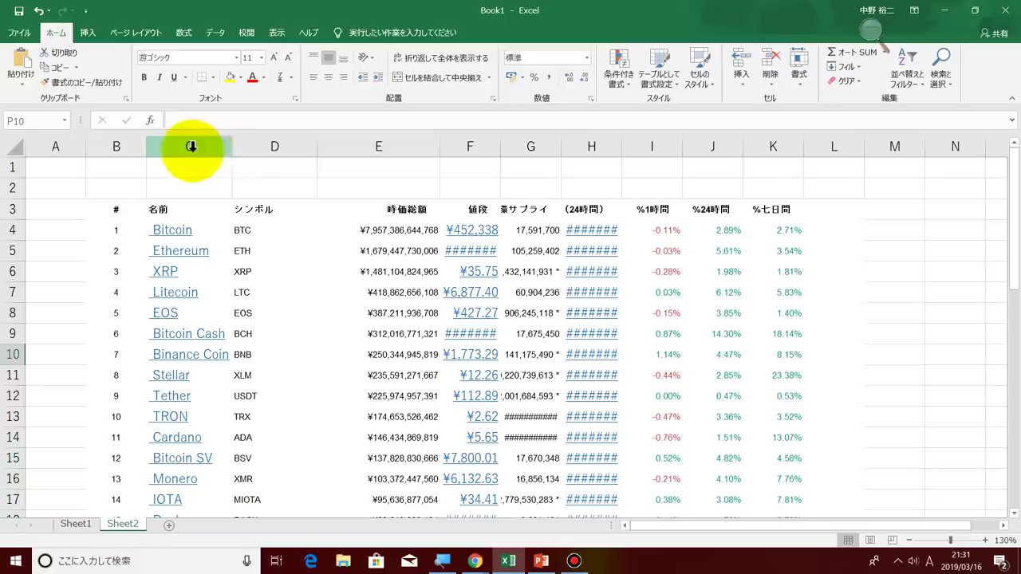
{"action": "left_click_drag", "start_coordinate": [500, 146], "coordinate": [765, 148]}
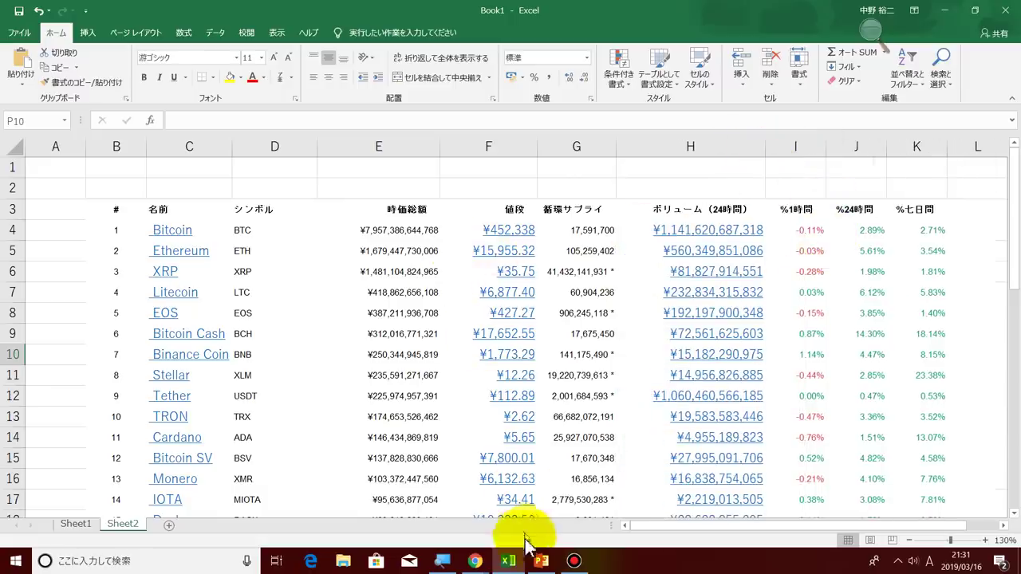
Step: Compare the original coin table in Chrome with the pasted data, clearing the web selection, and return to Excel
{"action": "mouse_move", "coordinate": [478, 563]}
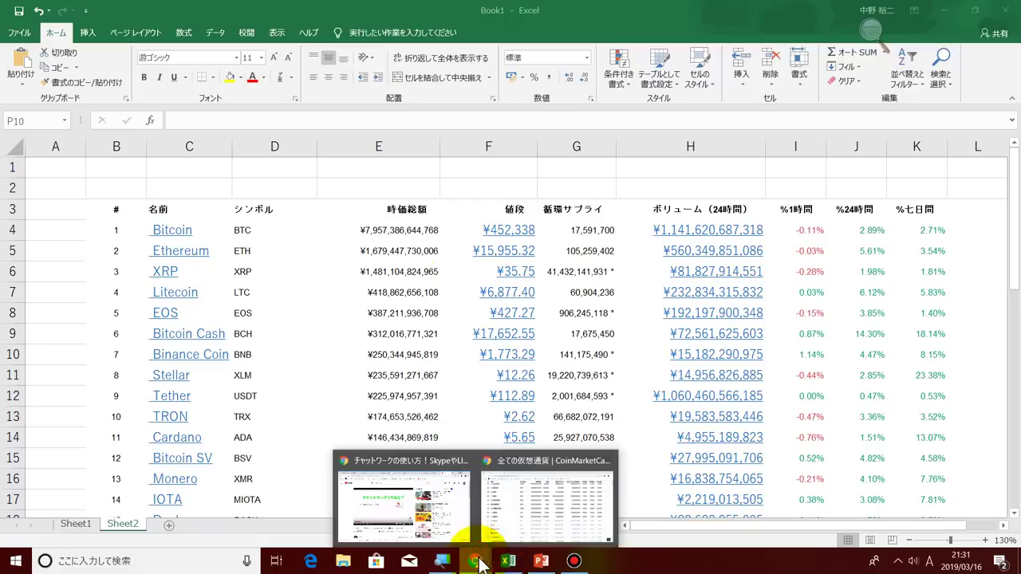
{"action": "left_click", "coordinate": [531, 516]}
{"action": "left_click", "coordinate": [410, 338]}
{"action": "key", "text": "ctrl+shift+Home"}
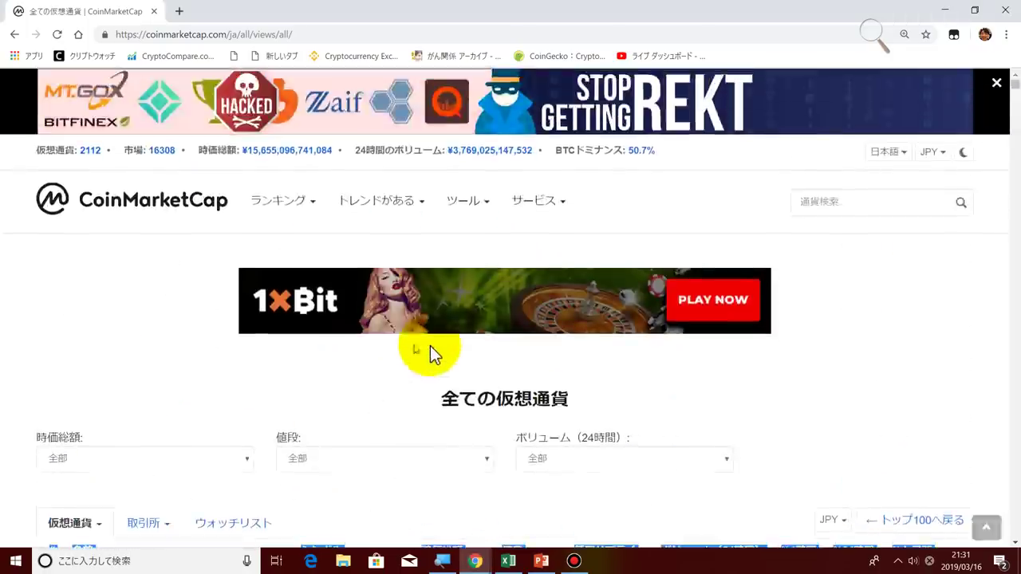
{"action": "scroll", "coordinate": [825, 326], "scroll_direction": "down", "scroll_amount": 5}
{"action": "left_click", "coordinate": [981, 235]}
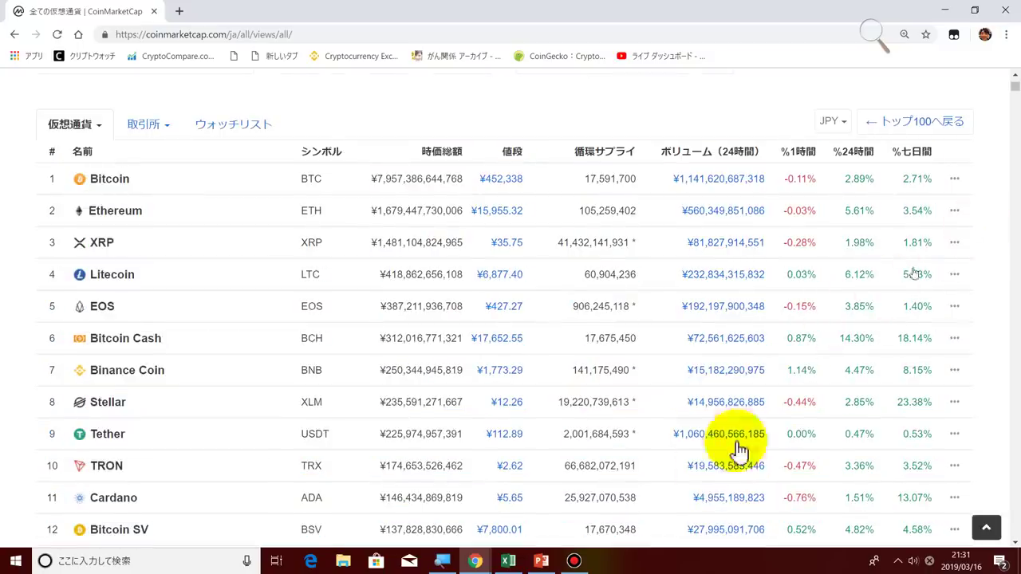
{"action": "left_click", "coordinate": [508, 561]}
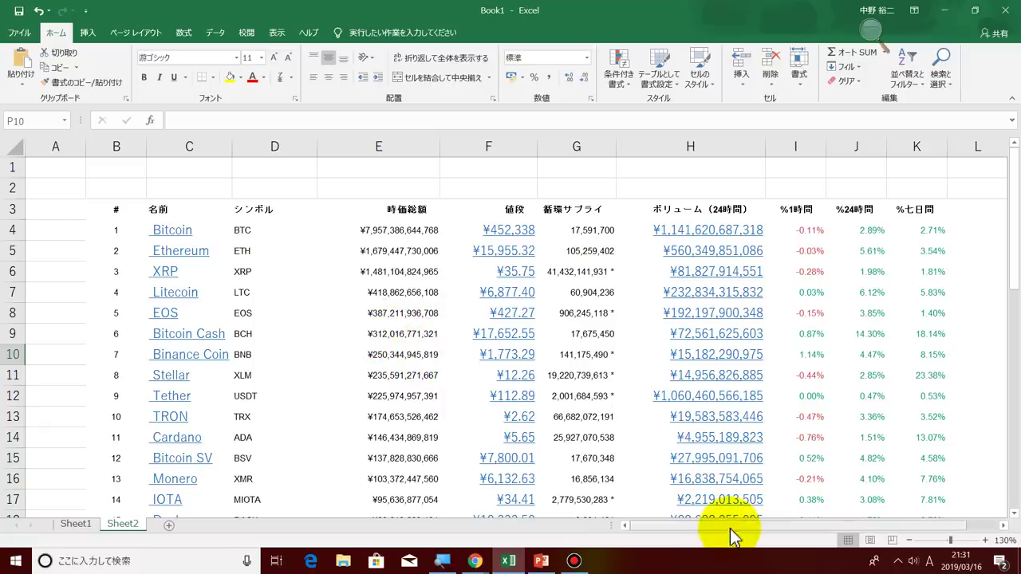
Step: Narrow the empty column L, slightly widen column M, and select cell M4 beside the Bitcoin row
{"action": "scroll", "coordinate": [732, 530], "scroll_direction": "right", "scroll_amount": 1}
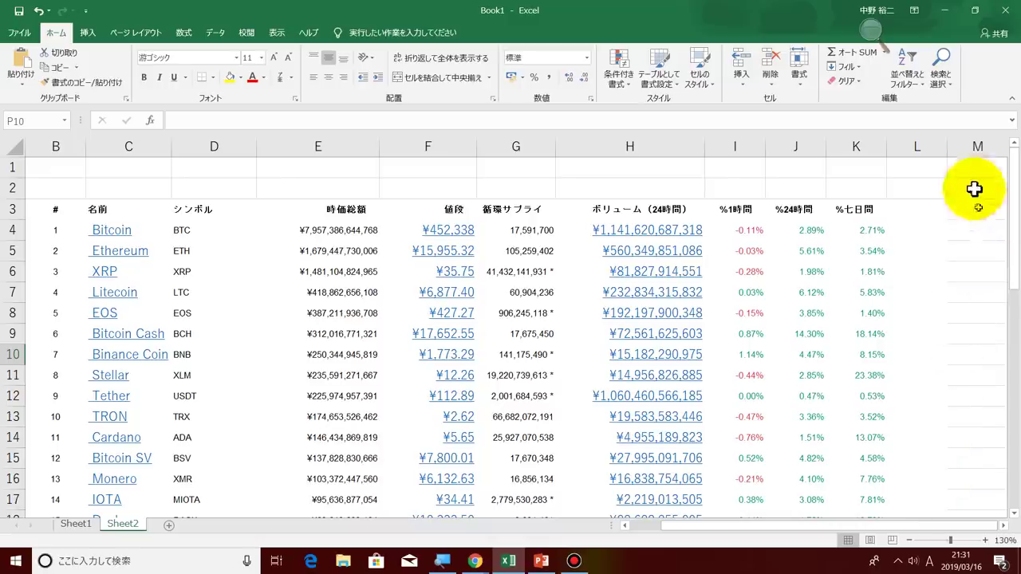
{"action": "left_click_drag", "start_coordinate": [946, 147], "coordinate": [925, 152]}
{"action": "left_click", "coordinate": [996, 152]}
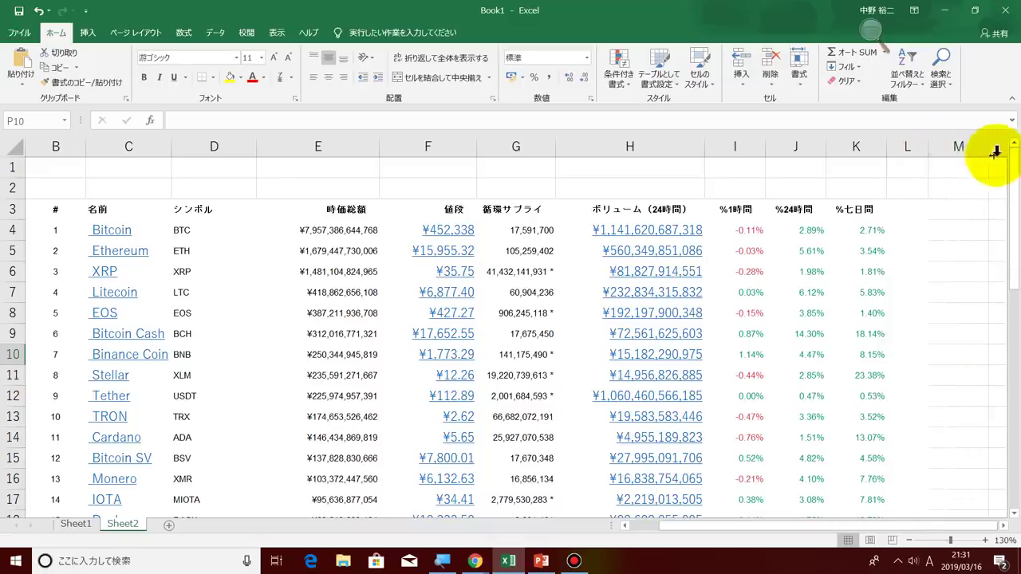
{"action": "left_click_drag", "start_coordinate": [996, 150], "coordinate": [1001, 156]}
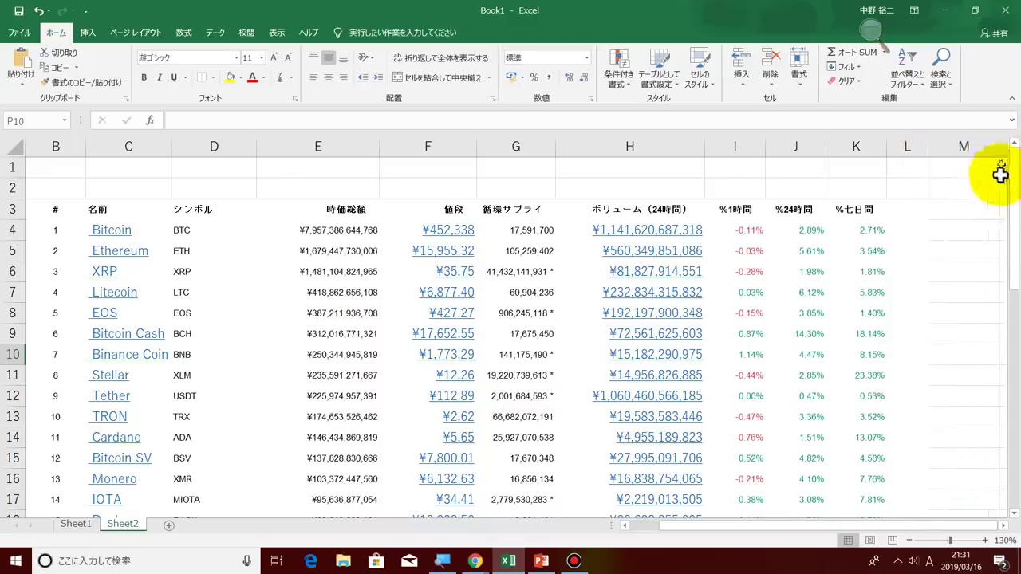
{"action": "left_click", "coordinate": [969, 236]}
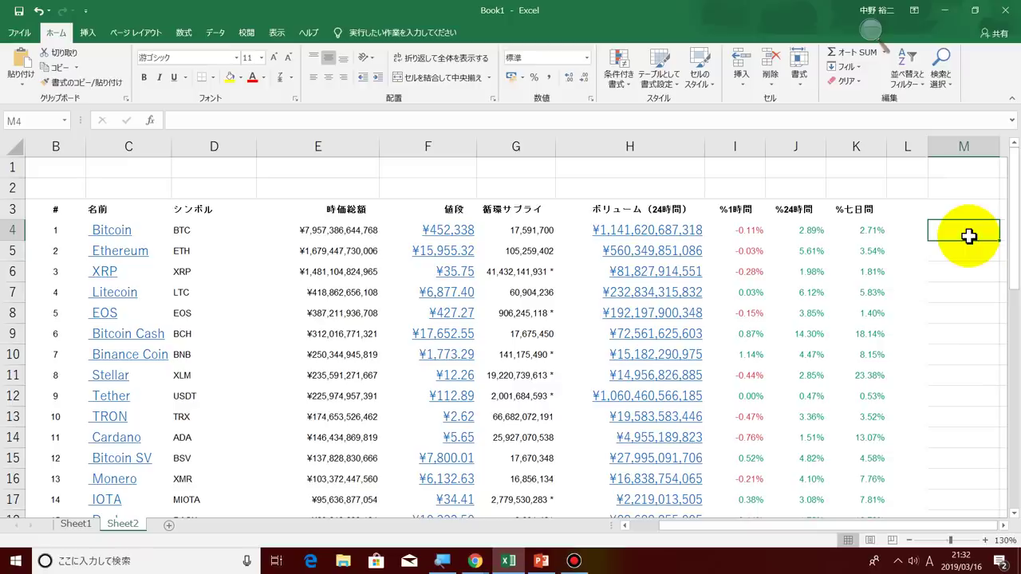
Step: Review the coefficient formula on slide 9 in PowerPoint, 24-hour volume divided by market cap, and return to Excel
{"action": "left_click", "coordinate": [547, 568]}
{"action": "left_click", "coordinate": [119, 289]}
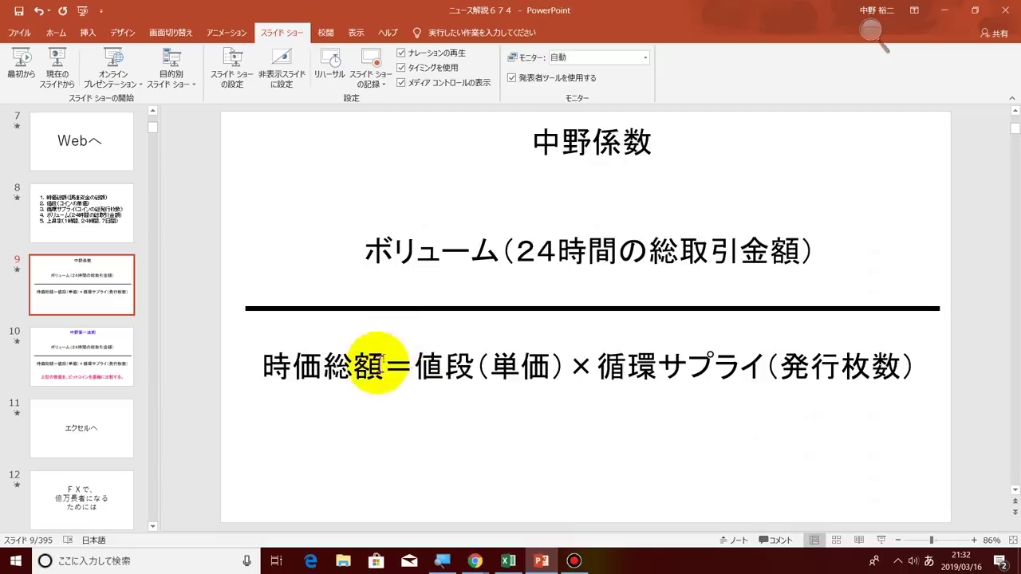
{"action": "left_click", "coordinate": [507, 561]}
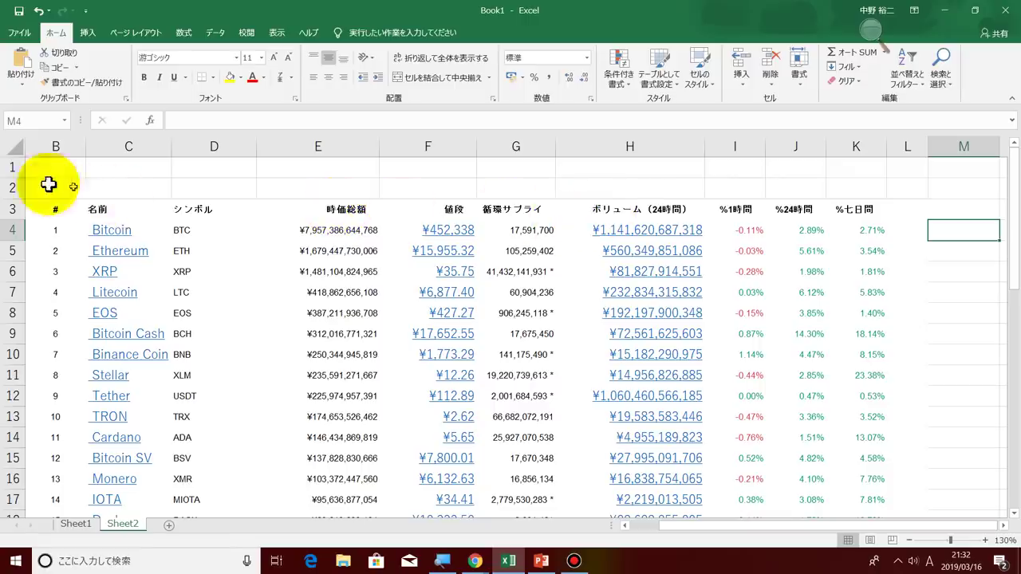
Step: Increase the font size of the header row 3 to 11 points
{"action": "left_click", "coordinate": [10, 209]}
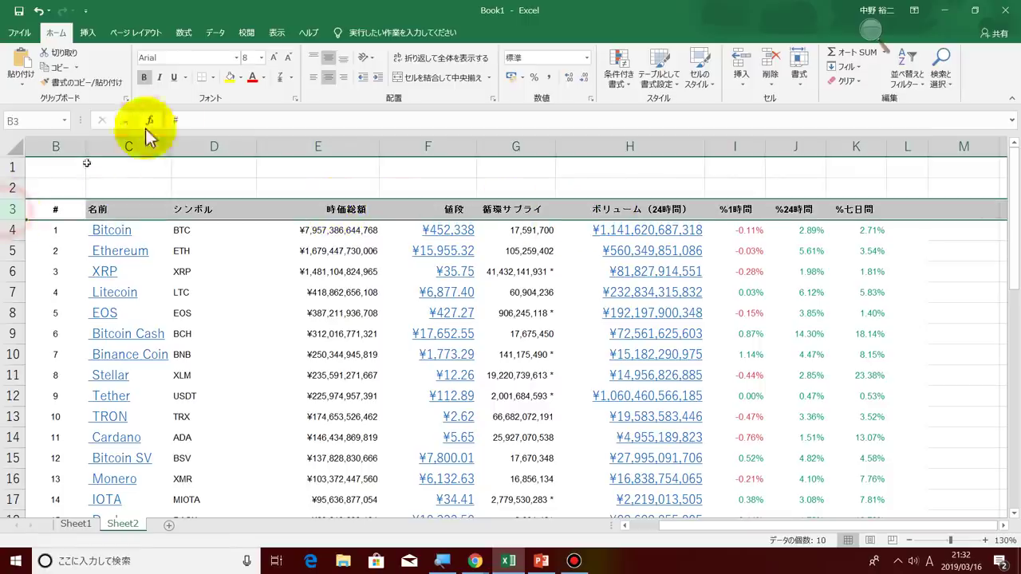
{"action": "left_click", "coordinate": [275, 58]}
{"action": "left_click", "coordinate": [275, 58]}
{"action": "left_click", "coordinate": [275, 58]}
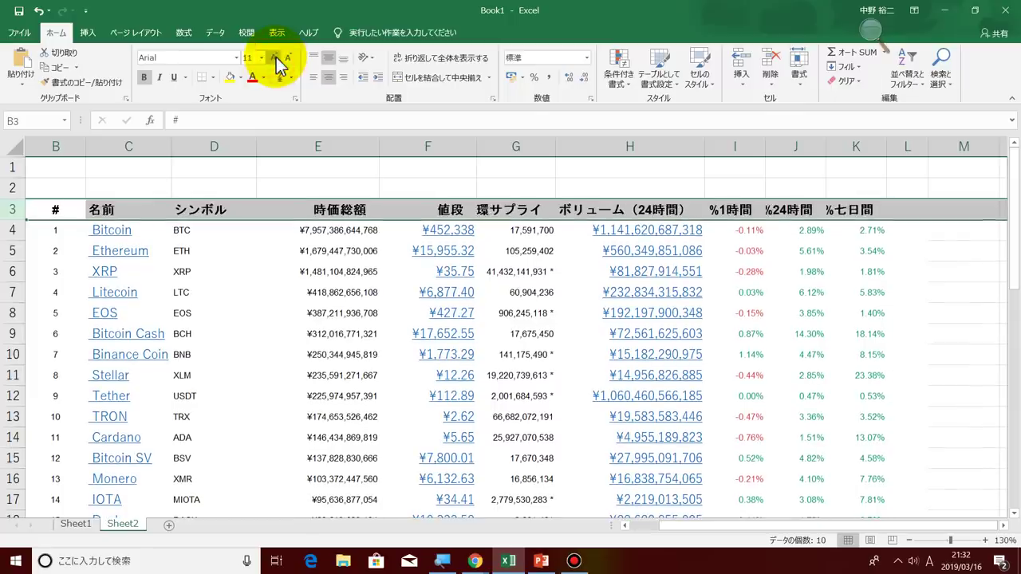
{"action": "left_click", "coordinate": [931, 313]}
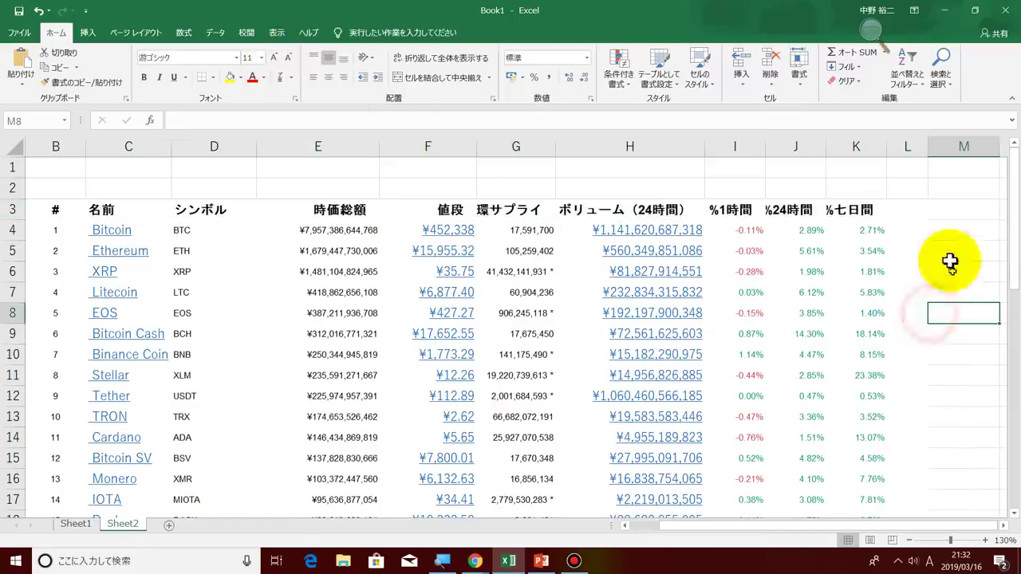
Step: Select cell M4, recheck the coefficient formula on slide 9 in PowerPoint, and return to Excel
{"action": "left_click", "coordinate": [959, 231]}
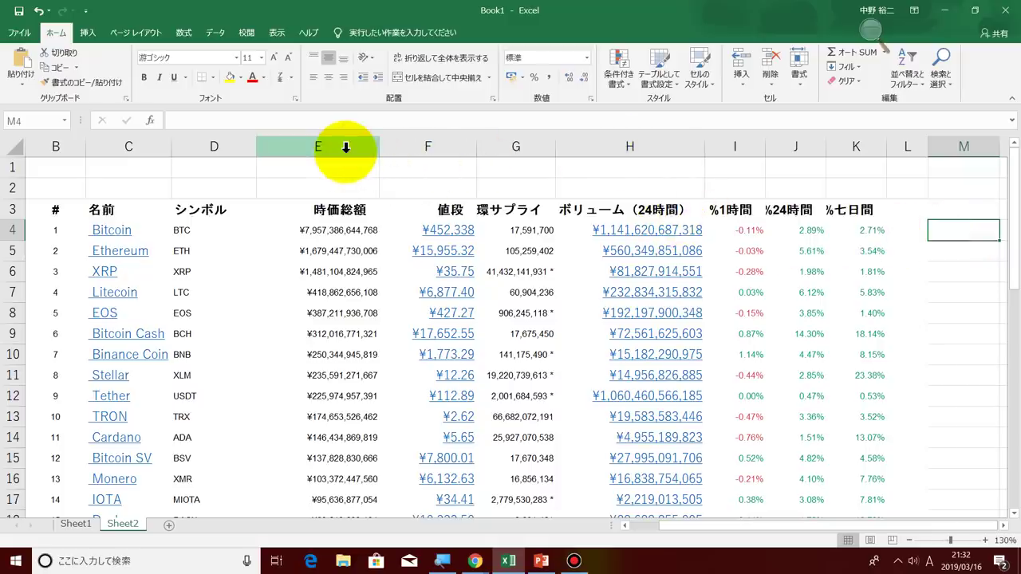
{"action": "left_click", "coordinate": [540, 560]}
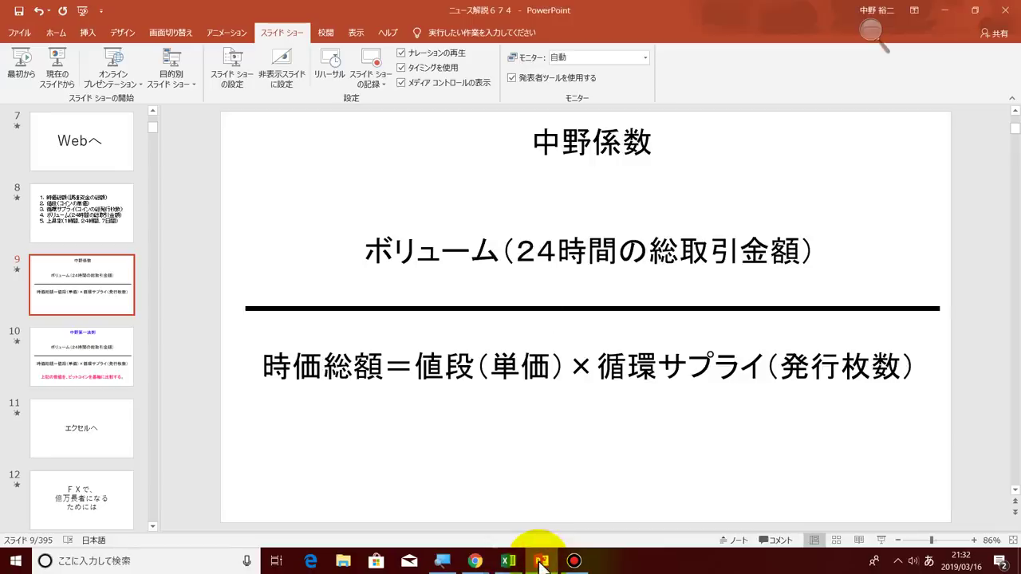
{"action": "left_click", "coordinate": [541, 560]}
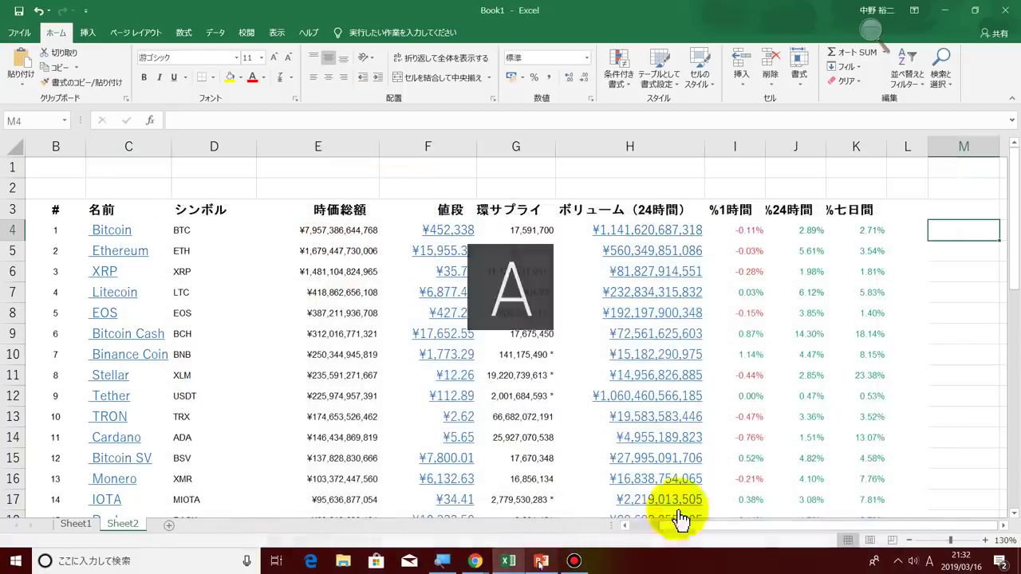
Step: Inspect the existing coefficient formula in cell M3 of Sheet1
{"action": "left_click", "coordinate": [250, 119]}
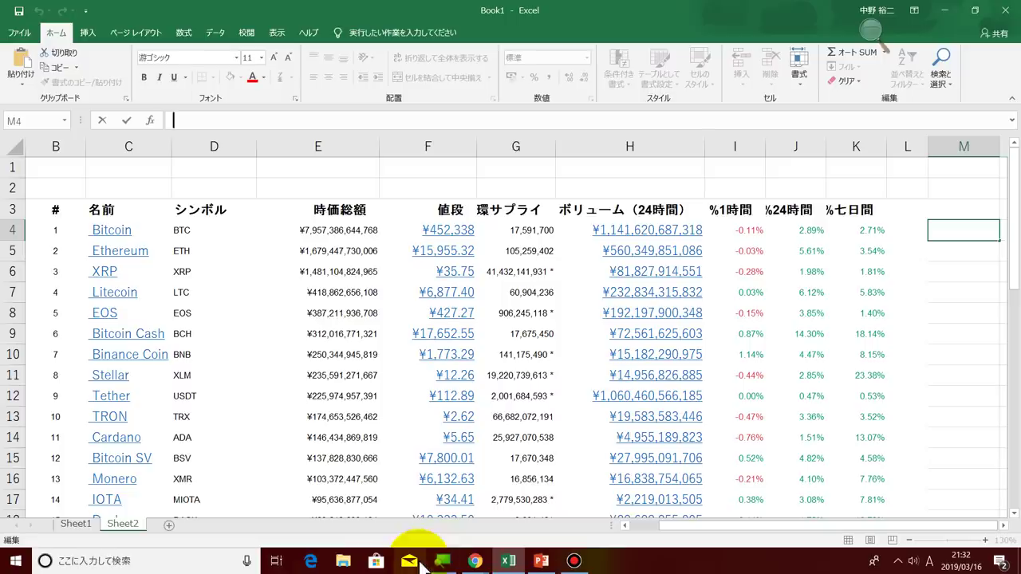
{"action": "left_click", "coordinate": [76, 524]}
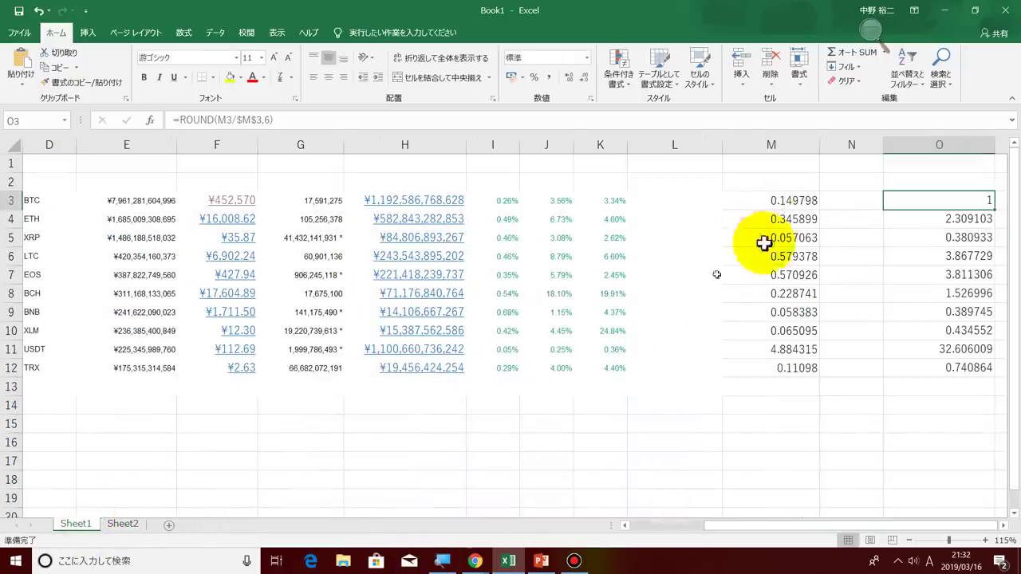
{"action": "left_click", "coordinate": [772, 200]}
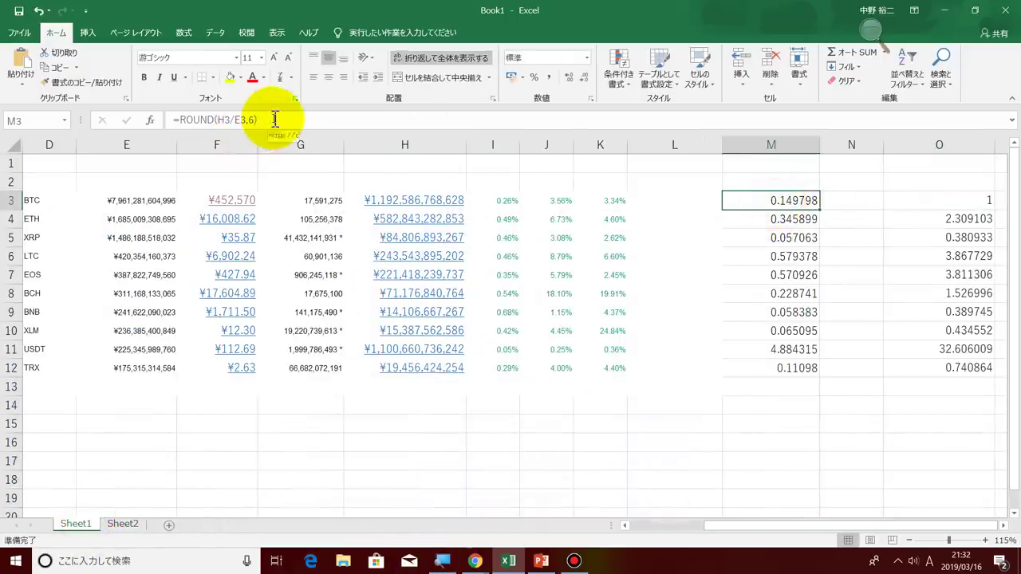
Step: Try to carry the =ROUND part of Sheet1's M3 formula over to Sheet2
{"action": "left_click", "coordinate": [216, 120]}
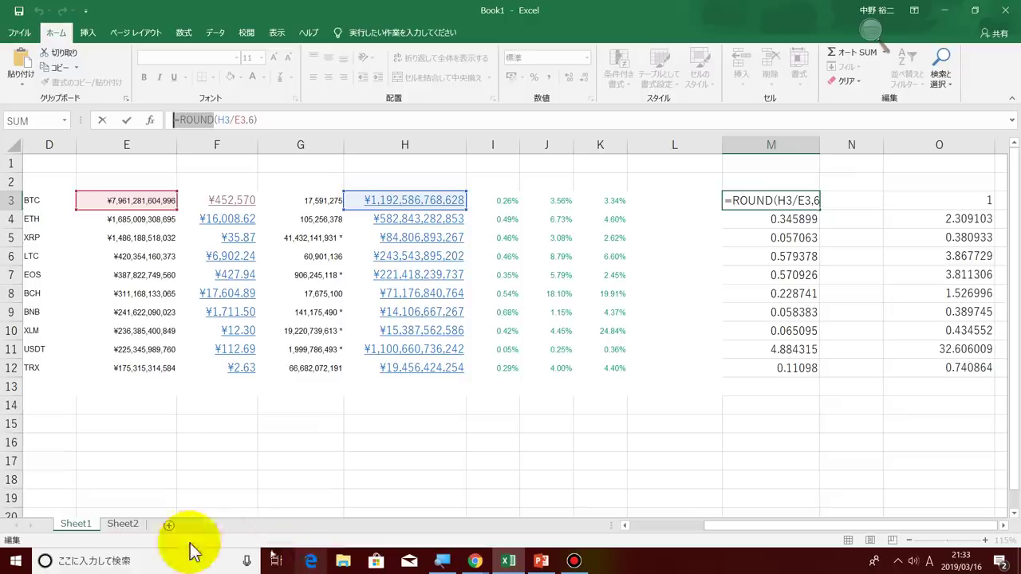
{"action": "left_click", "coordinate": [123, 524]}
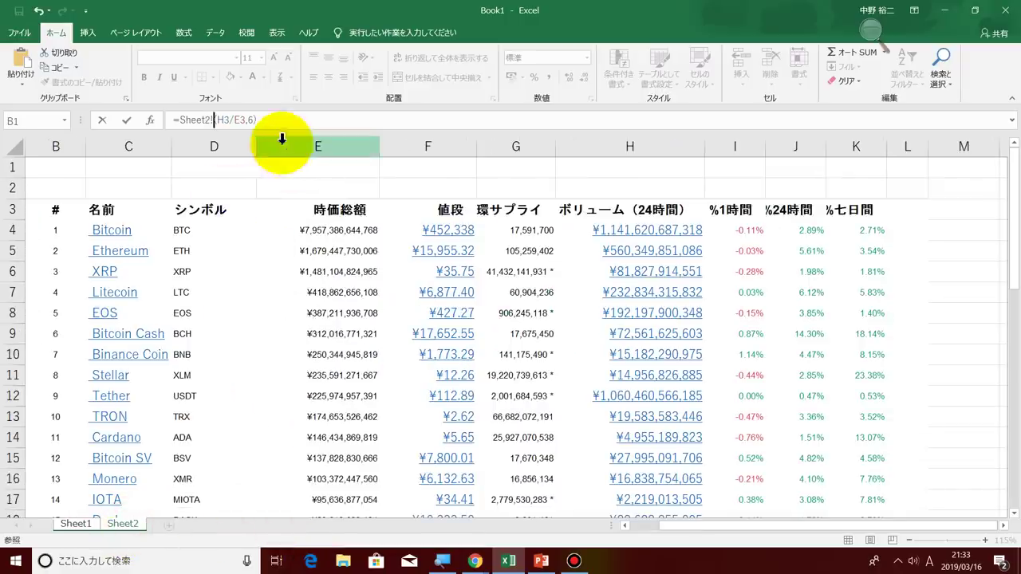
{"action": "left_click", "coordinate": [933, 230]}
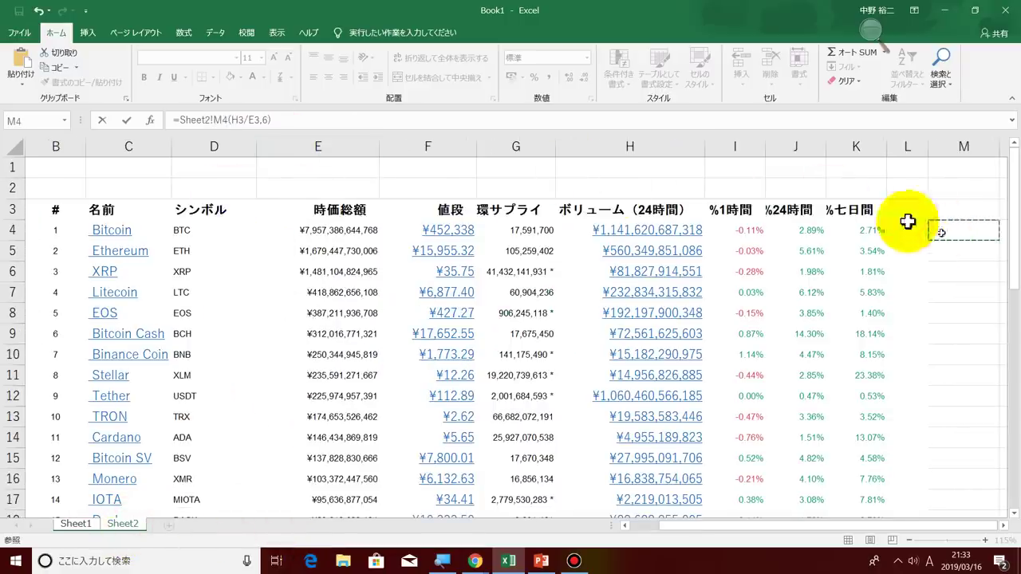
{"action": "left_click", "coordinate": [308, 247]}
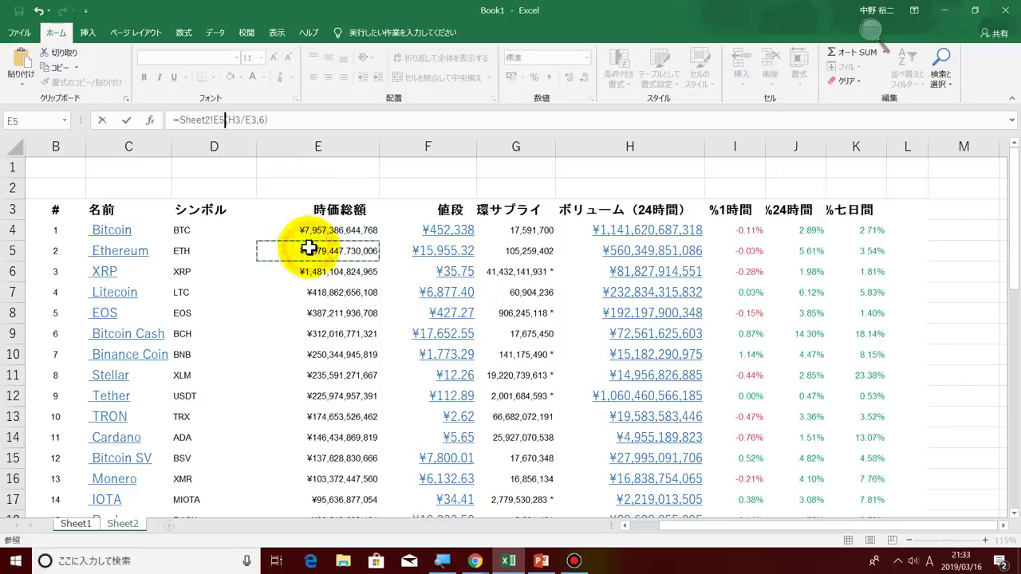
{"action": "left_click", "coordinate": [276, 121]}
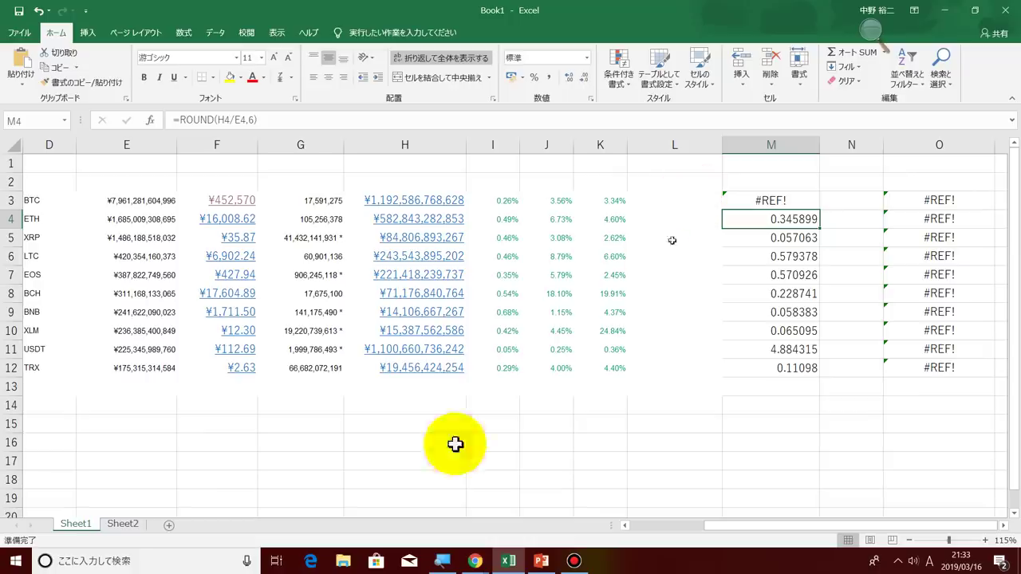
{"action": "left_click", "coordinate": [123, 524]}
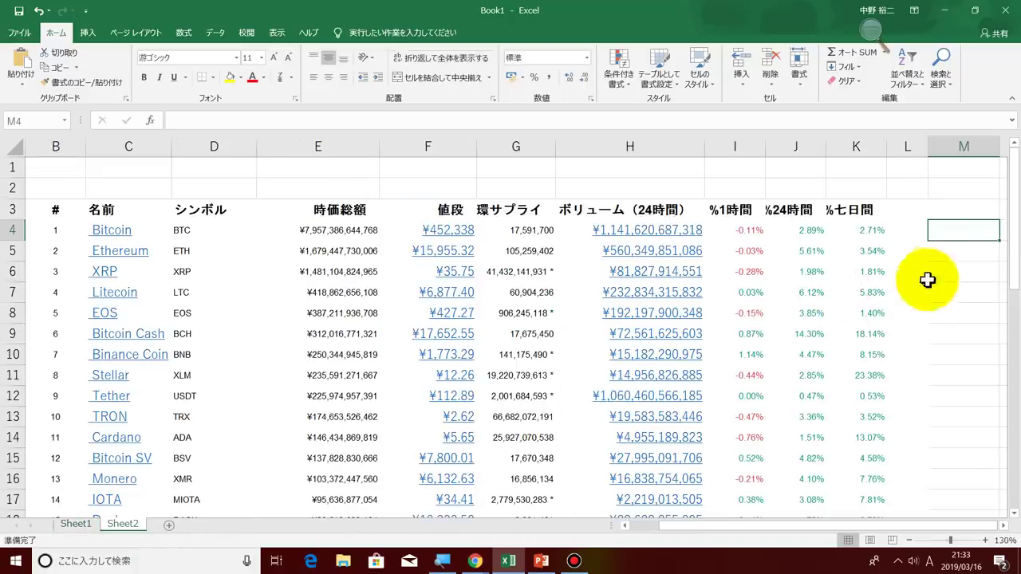
Step: Try to start a ROUND formula for the coefficient in cells M4 and M5 of Sheet2
{"action": "left_click", "coordinate": [947, 235]}
{"action": "key", "text": "F2"}
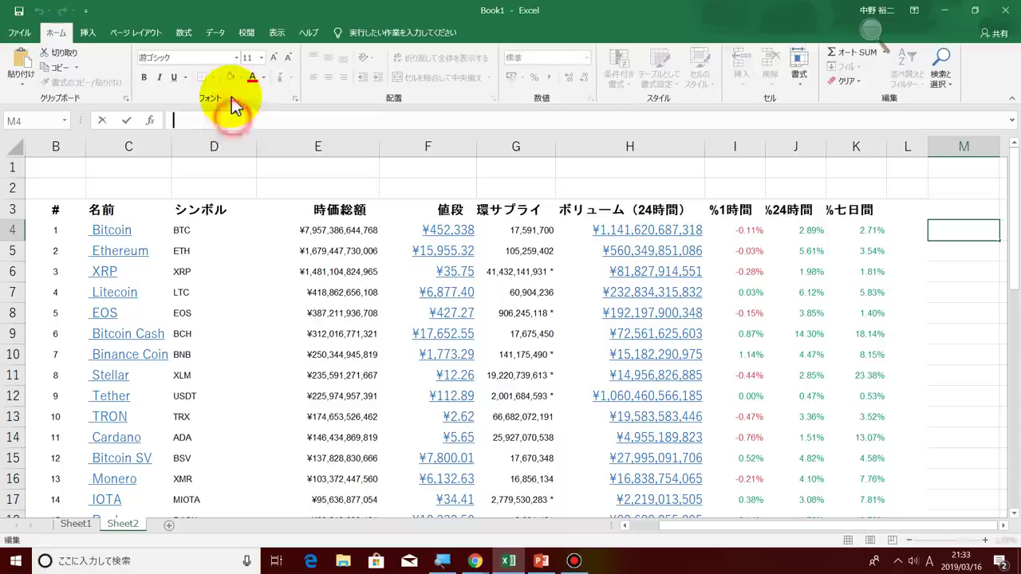
{"action": "type", "text": "==ROUND"}
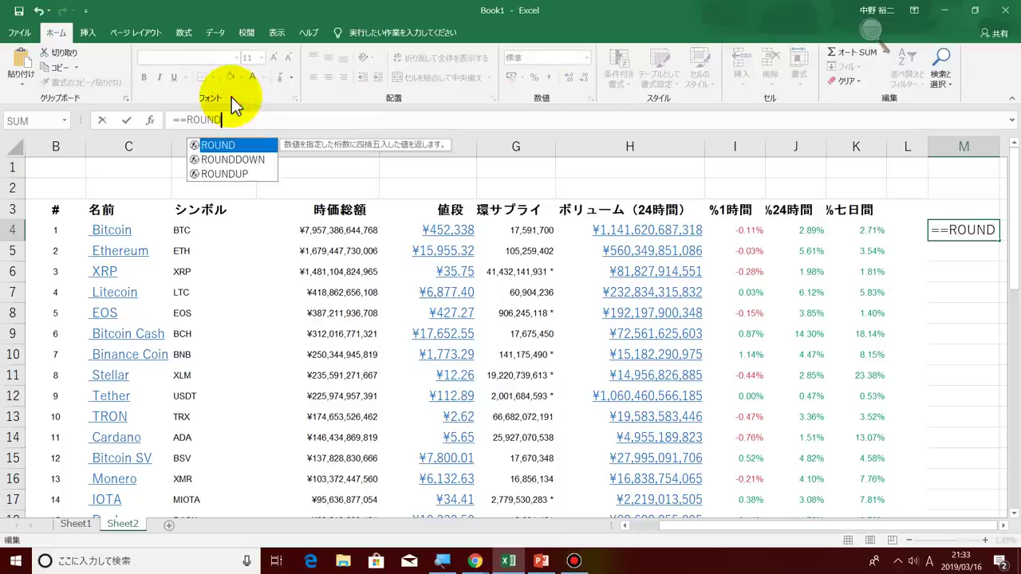
{"action": "key", "text": "Return"}
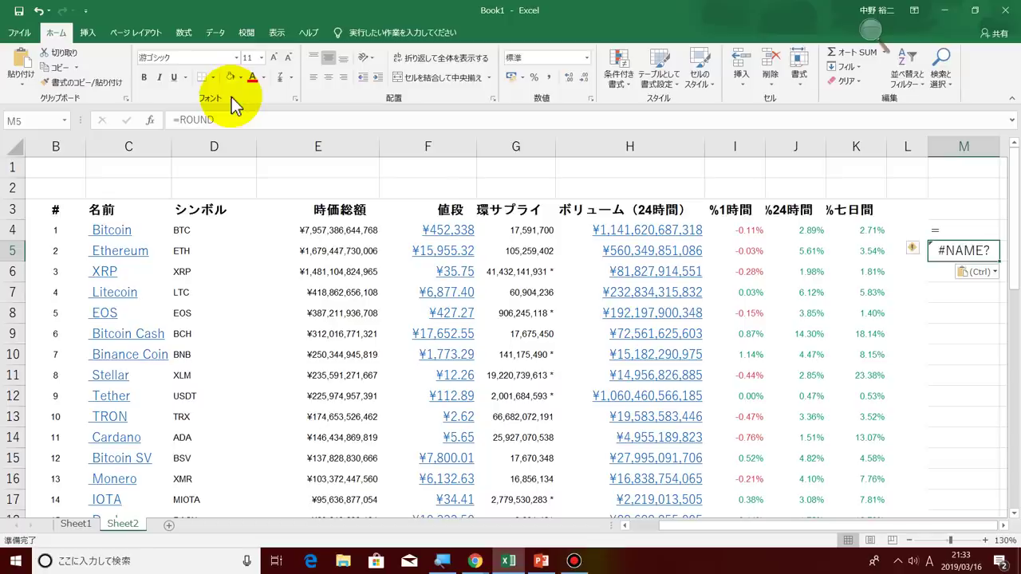
{"action": "left_click", "coordinate": [243, 112]}
{"action": "type", "text": "("}
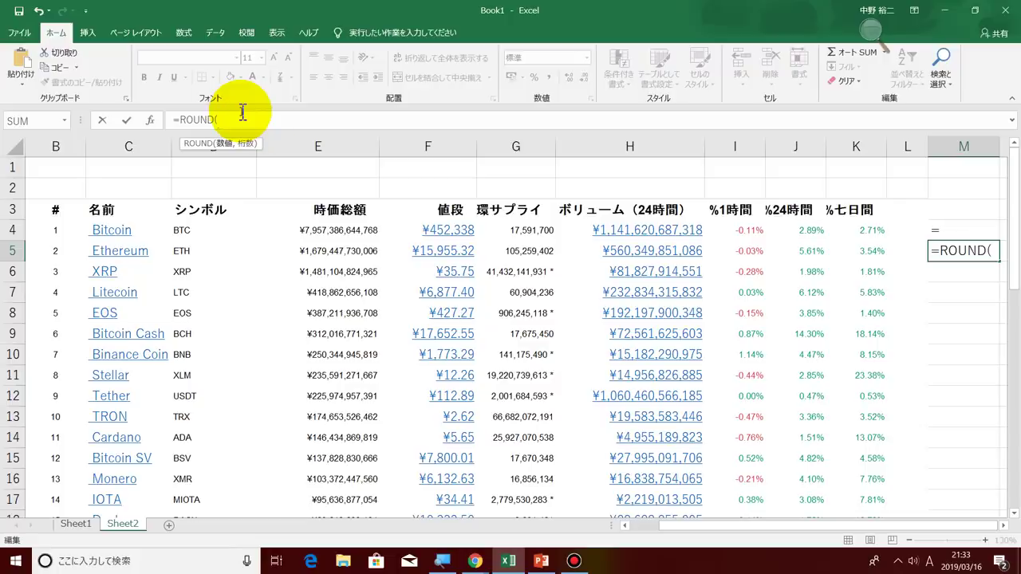
{"action": "left_click", "coordinate": [943, 296]}
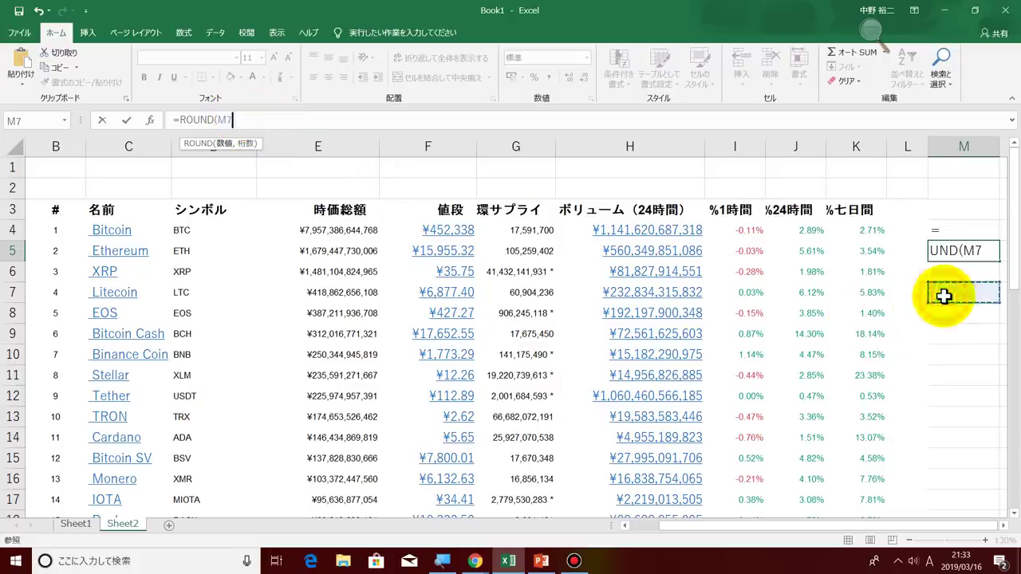
Step: Clear the partial formula entries from cells M5 and M4
{"action": "left_click", "coordinate": [263, 118]}
{"action": "key", "text": "BackSpace"}
{"action": "key", "text": "BackSpace"}
{"action": "key", "text": "BackSpace"}
{"action": "key", "text": "BackSpace"}
{"action": "key", "text": "BackSpace"}
{"action": "key", "text": "BackSpace"}
{"action": "key", "text": "BackSpace"}
{"action": "key", "text": "BackSpace"}
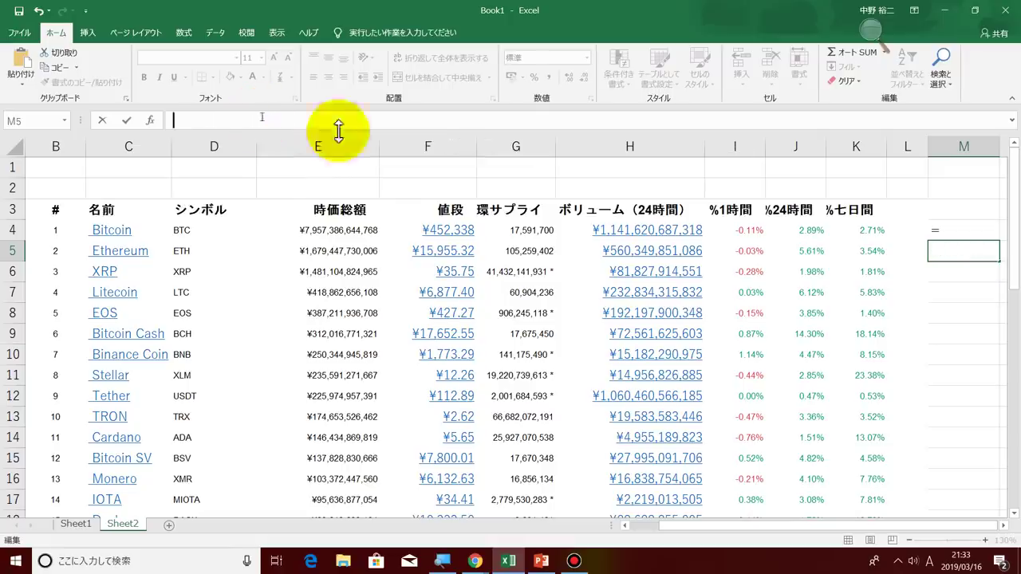
{"action": "left_click", "coordinate": [966, 231]}
{"action": "key", "text": "BackSpace"}
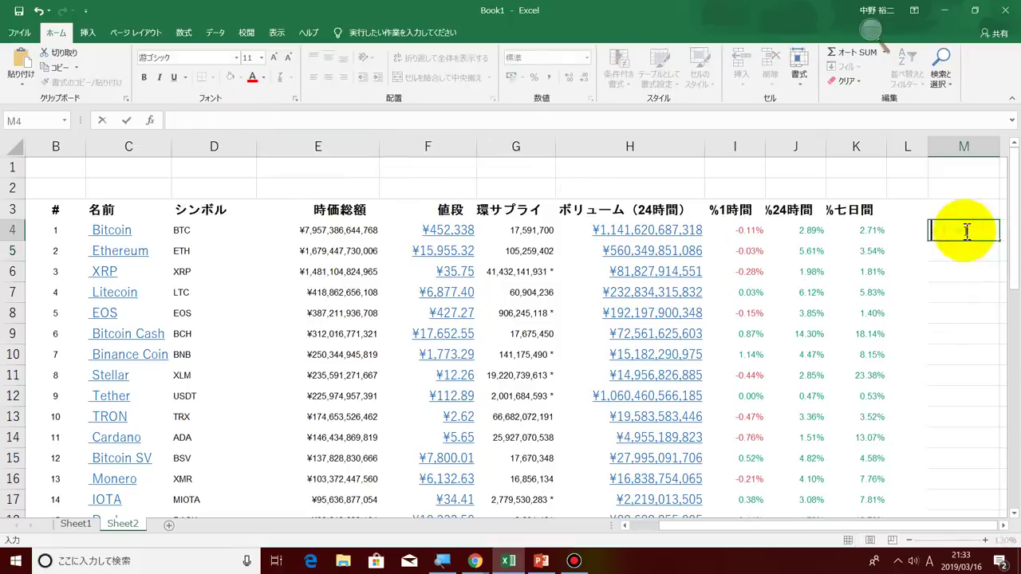
Step: Enter the formula =ROUND(H4/E4,6) in cell M4 to divide Bitcoin's 24-hour volume by its market cap
{"action": "left_click", "coordinate": [206, 118]}
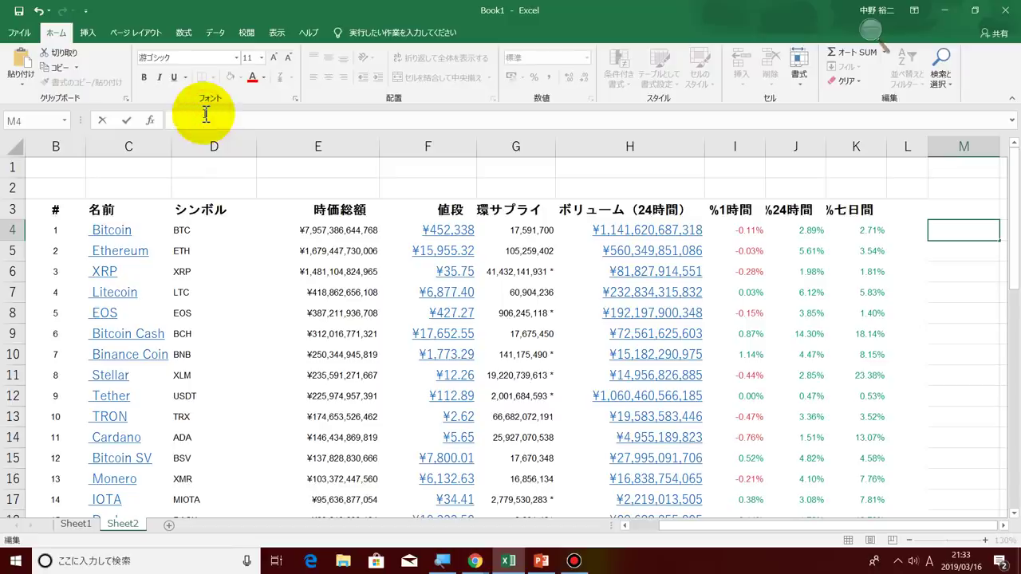
{"action": "type", "text": "=rou"}
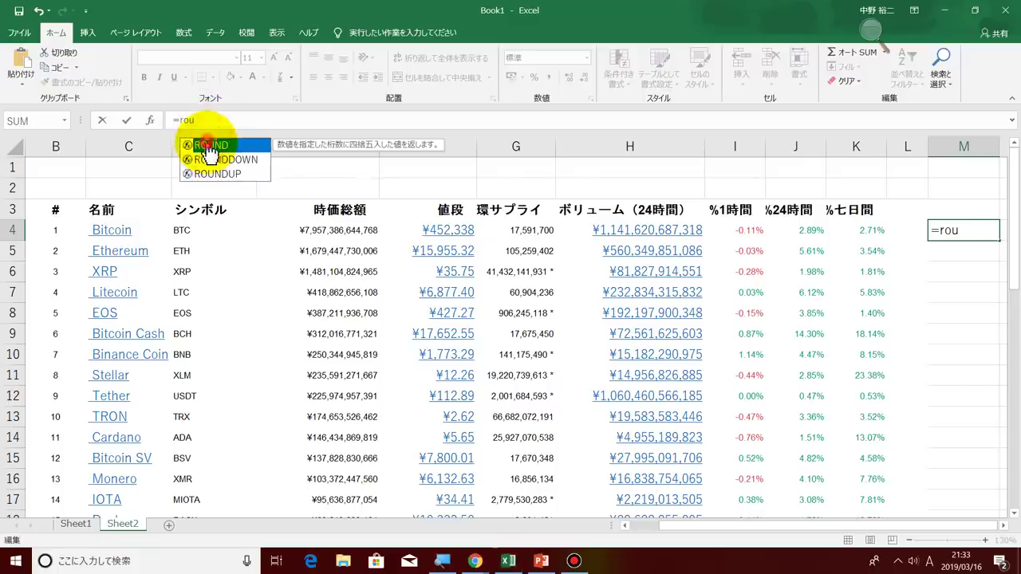
{"action": "double_click", "coordinate": [209, 149]}
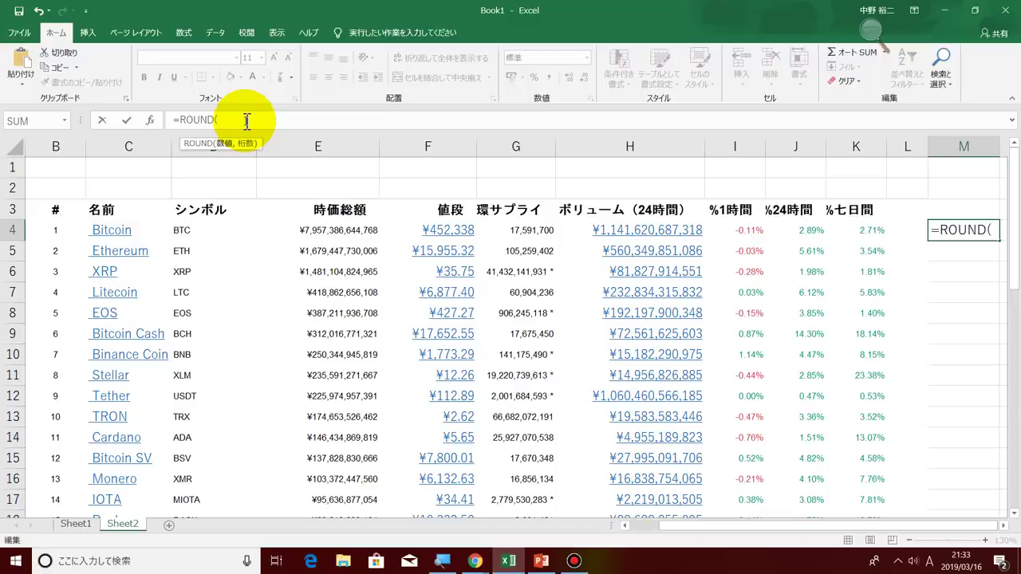
{"action": "type", "text": "H4"}
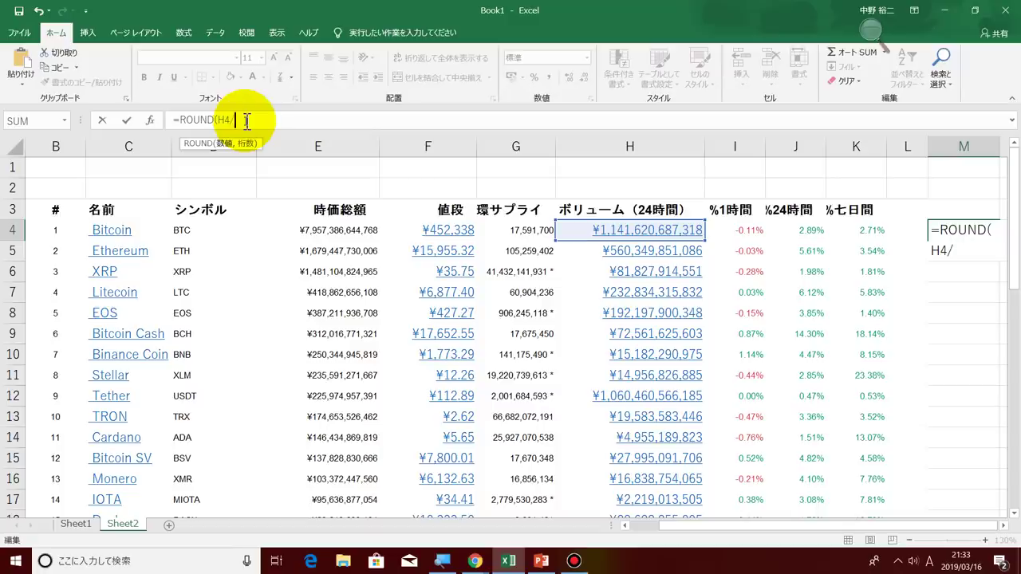
{"action": "type", "text": "/E4"}
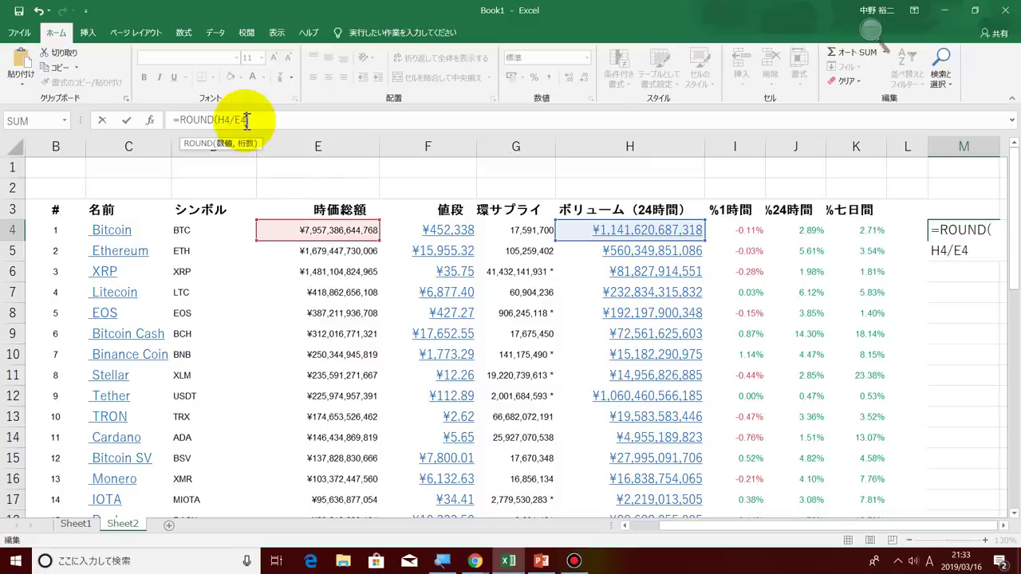
{"action": "type", "text": ",6)"}
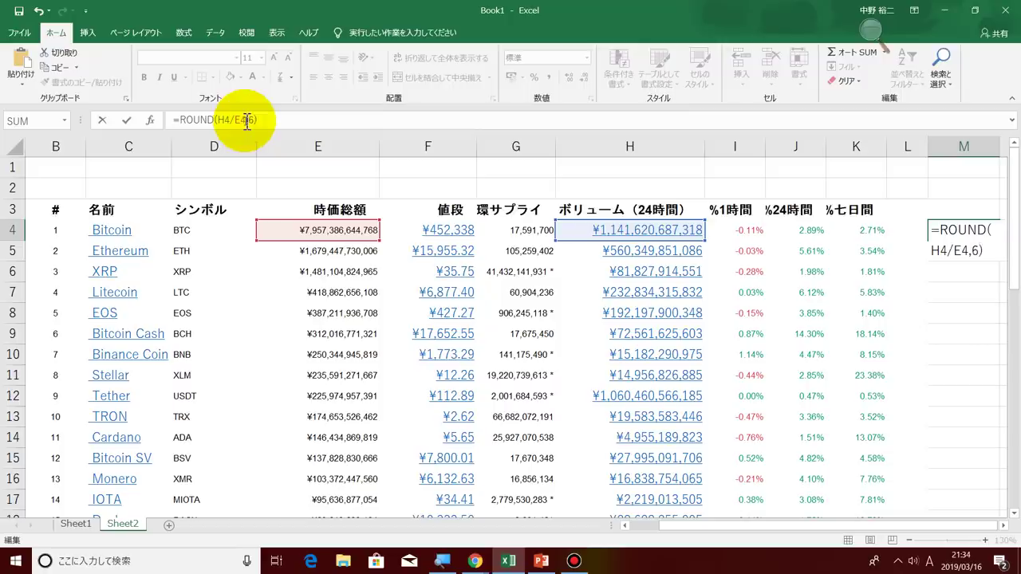
{"action": "left_click", "coordinate": [947, 335]}
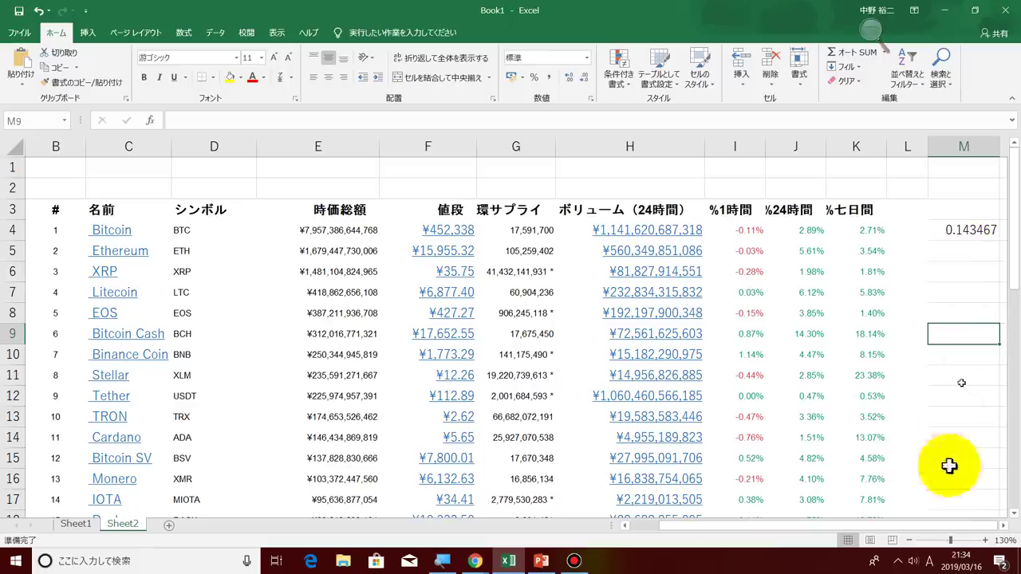
Step: Widen column M so the coefficient values have more room
{"action": "left_click", "coordinate": [1002, 526]}
{"action": "left_click", "coordinate": [1003, 526]}
{"action": "left_click_drag", "start_coordinate": [852, 155], "coordinate": [885, 158]}
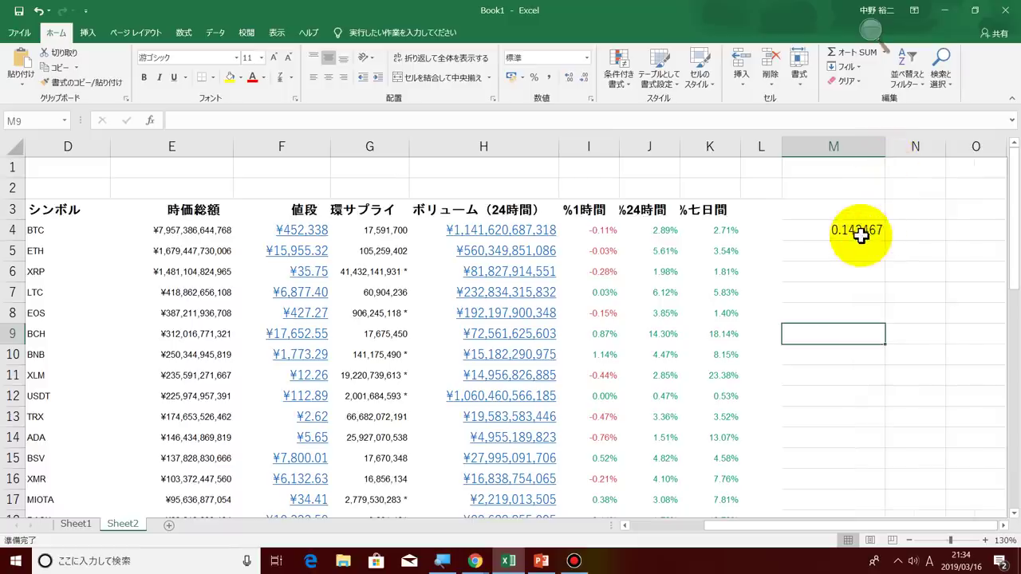
Step: Fill the coefficient formula from M4 down to M43 for all coins, and select the empty header cell M3
{"action": "left_click", "coordinate": [861, 233]}
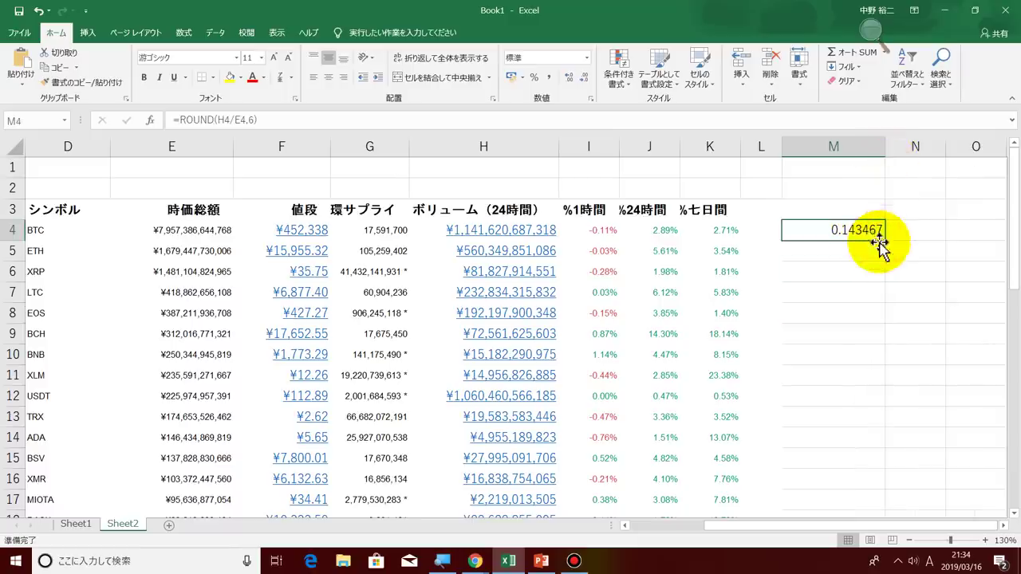
{"action": "left_click_drag", "start_coordinate": [884, 239], "coordinate": [878, 289]}
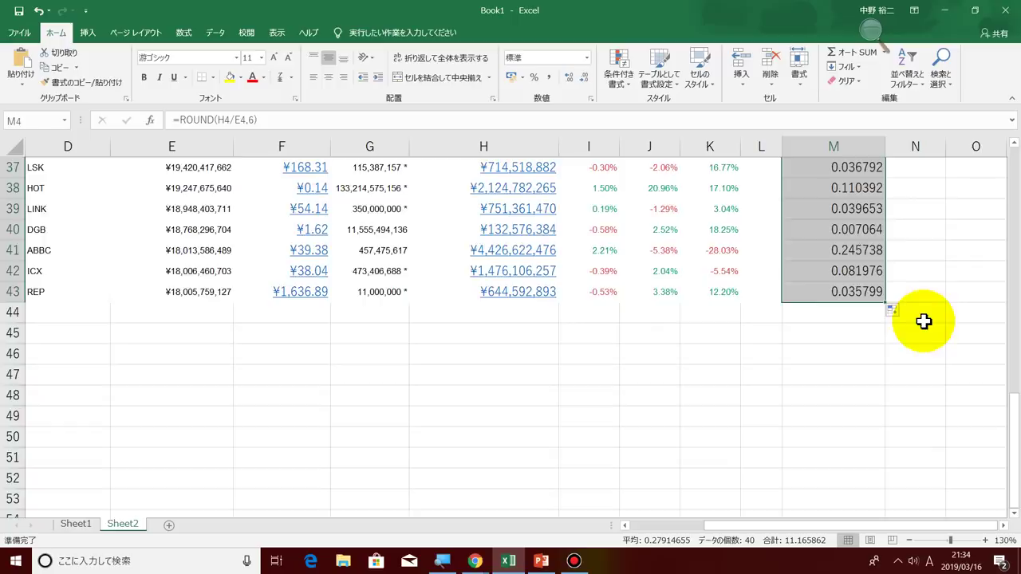
{"action": "scroll", "coordinate": [923, 321], "scroll_direction": "up", "scroll_amount": 3}
{"action": "scroll", "coordinate": [923, 321], "scroll_direction": "up", "scroll_amount": 8}
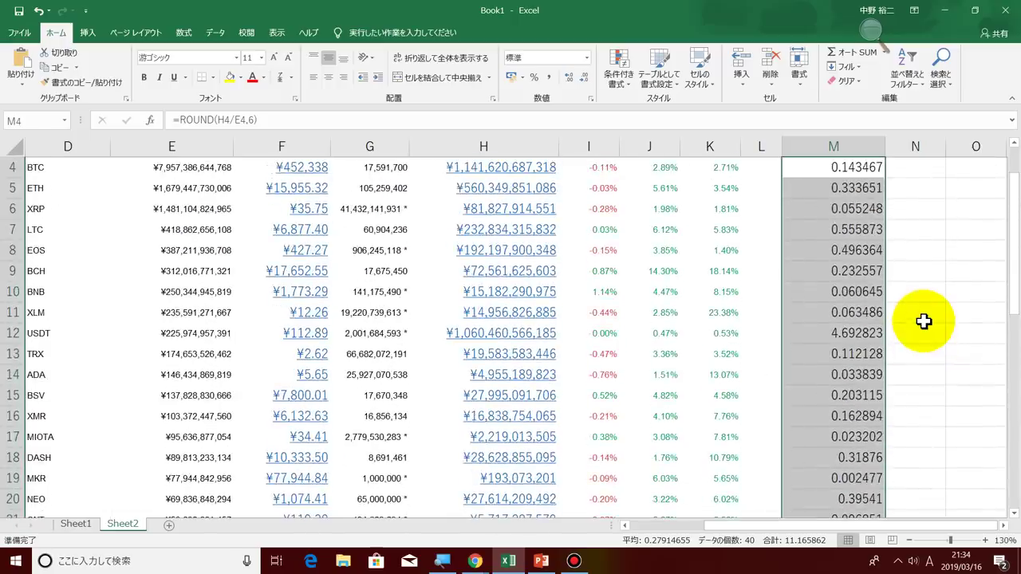
{"action": "scroll", "coordinate": [923, 321], "scroll_direction": "up", "scroll_amount": 1}
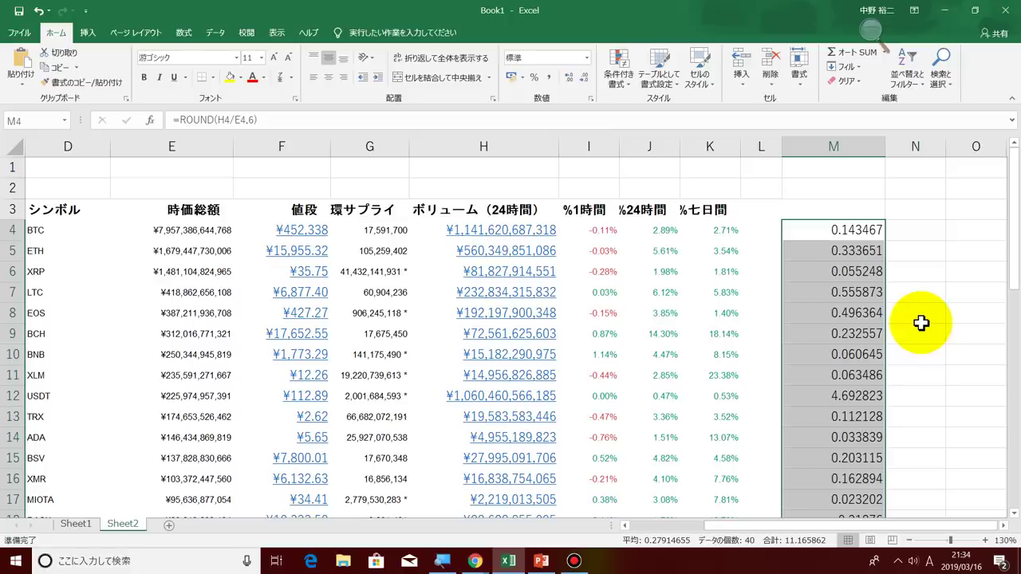
{"action": "left_click", "coordinate": [853, 210]}
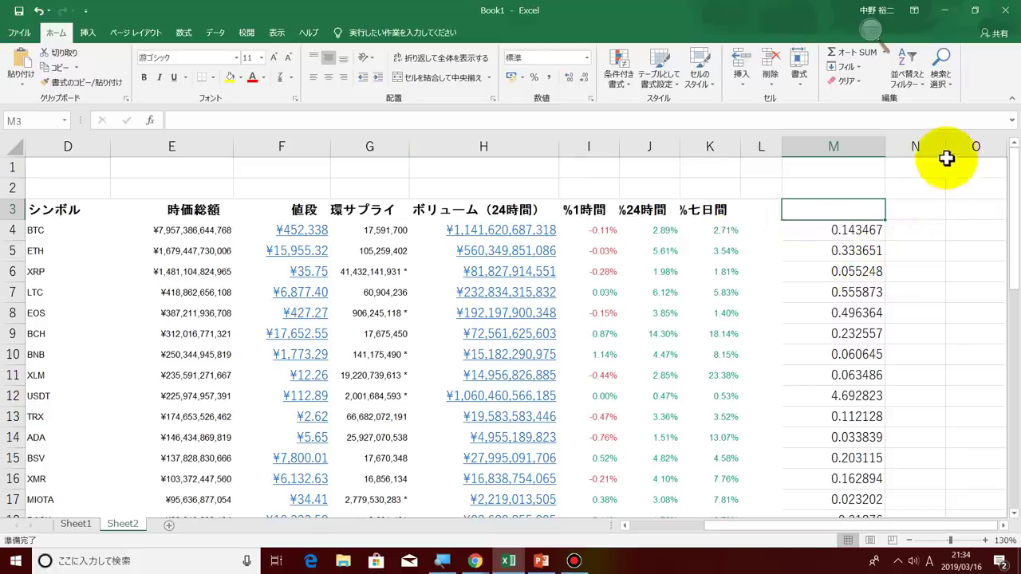
Step: Widen column N to make room for a second set of coefficient values
{"action": "left_click_drag", "start_coordinate": [945, 152], "coordinate": [996, 154]}
Step: Switch to PowerPoint to review slide 10 on comparing the ratio against Bitcoin, and return to the Excel workbook
{"action": "left_click", "coordinate": [541, 560]}
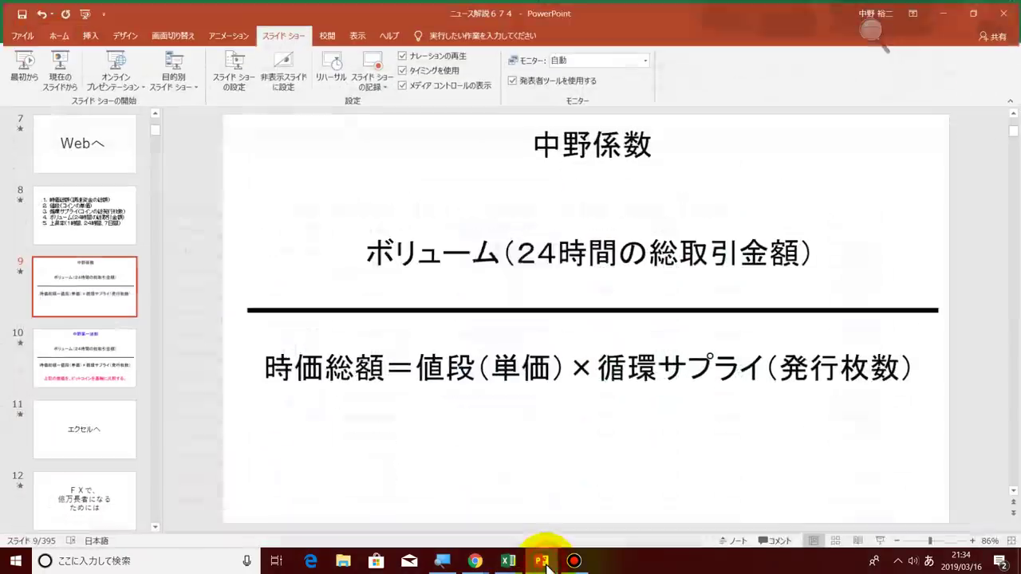
{"action": "left_click", "coordinate": [80, 335]}
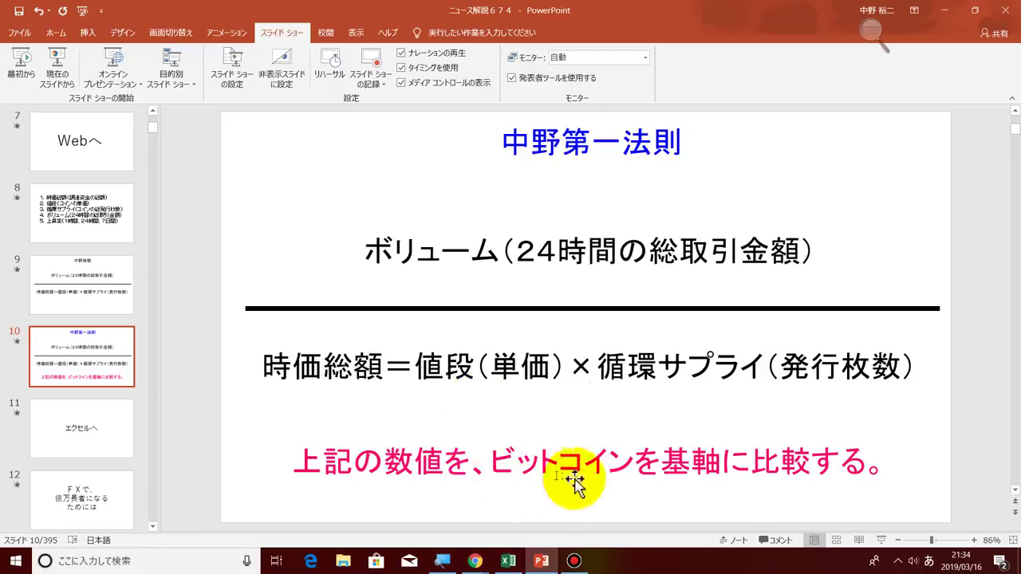
{"action": "left_click", "coordinate": [508, 561]}
{"action": "key", "text": "Zenkaku_Hankaku"}
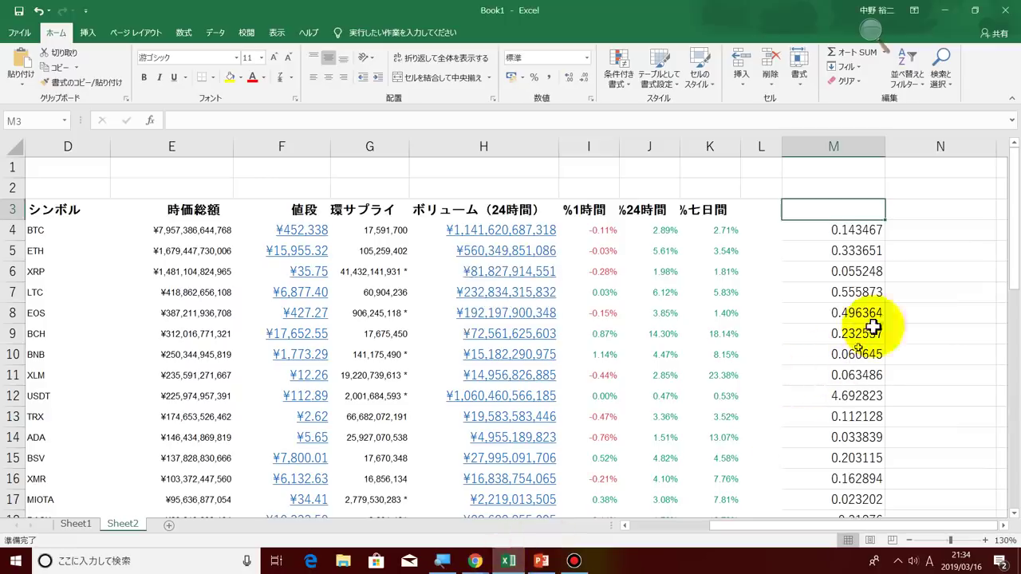
Step: Compare Bitcoin's coefficient in M4 with Ethereum's in M5
{"action": "left_click", "coordinate": [859, 230]}
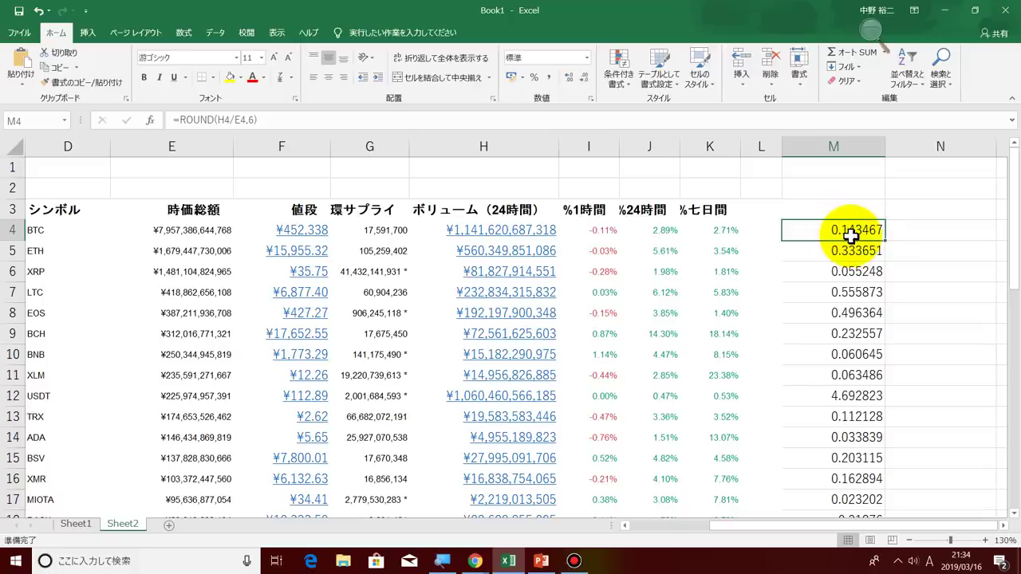
{"action": "left_click", "coordinate": [845, 250]}
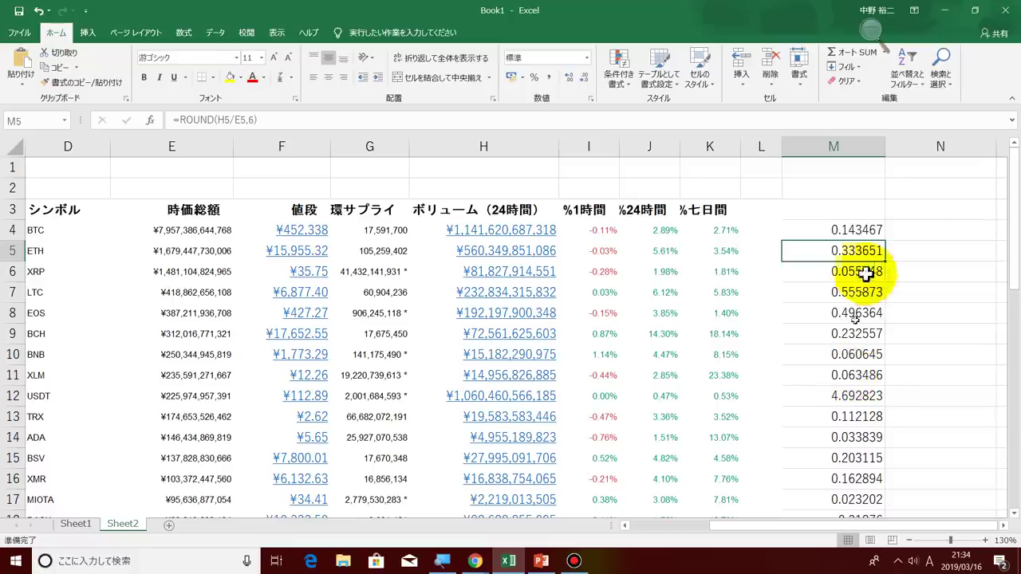
{"action": "left_click", "coordinate": [859, 229]}
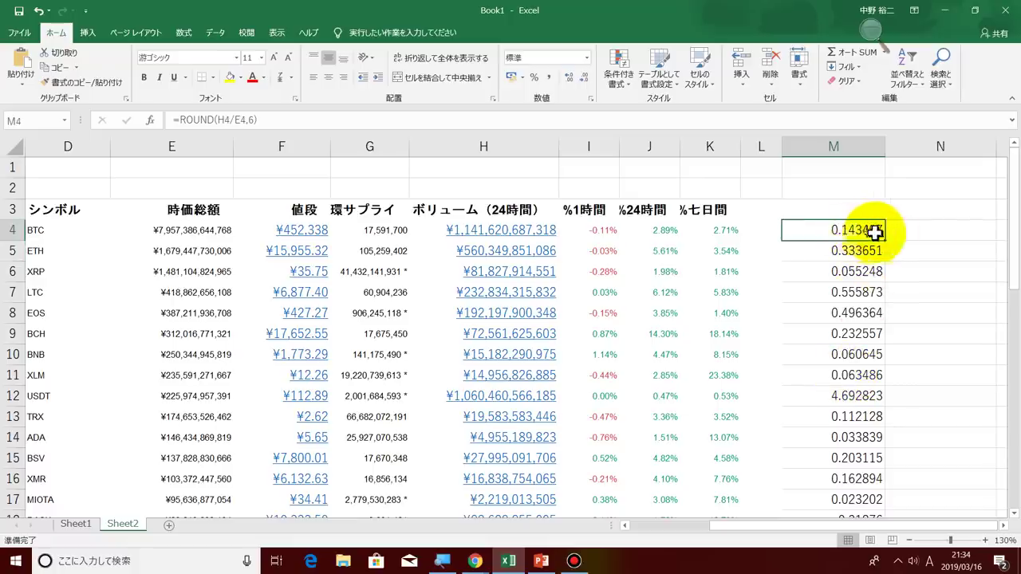
{"action": "left_click", "coordinate": [923, 231]}
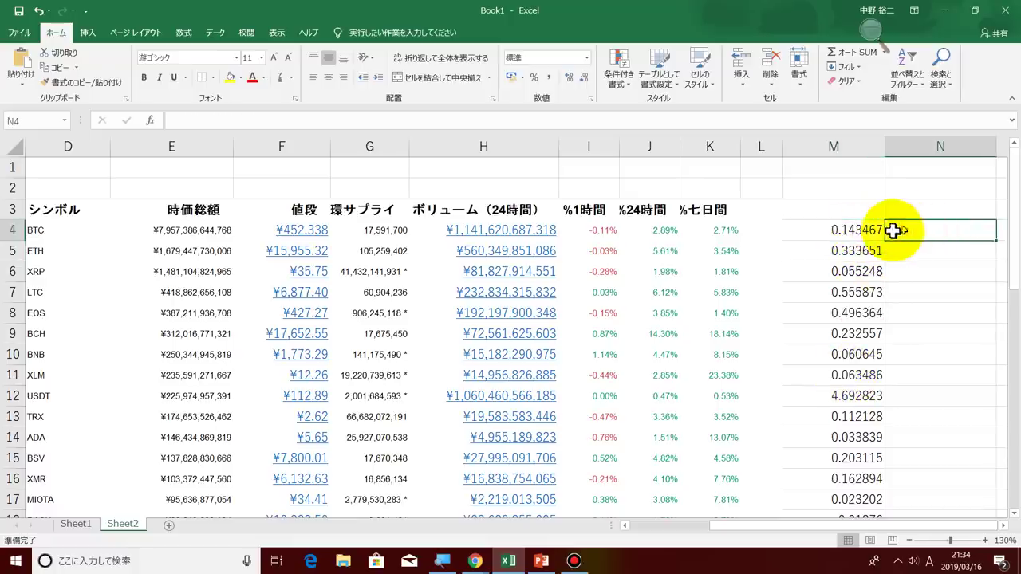
{"action": "left_click", "coordinate": [845, 230]}
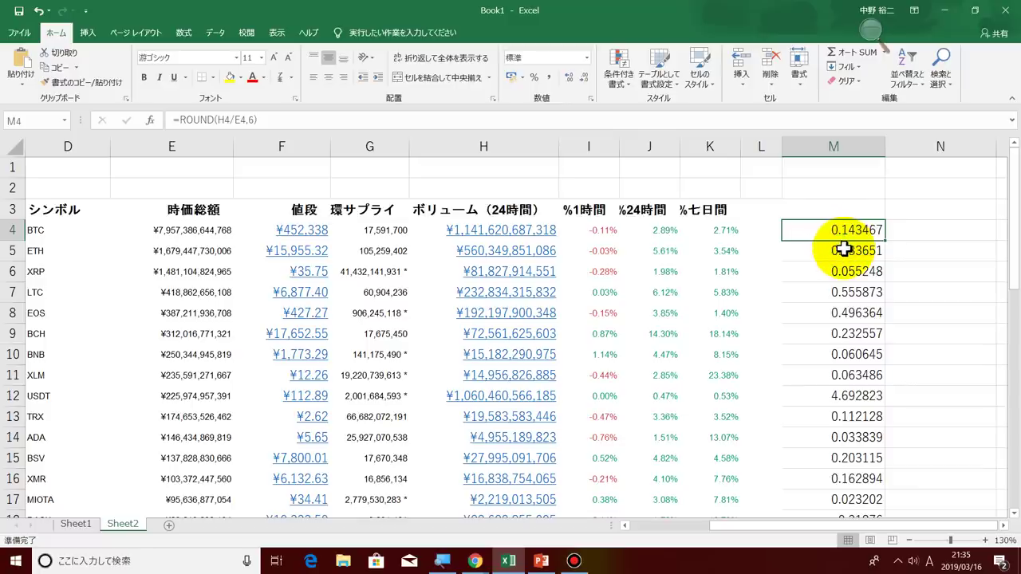
{"action": "left_click", "coordinate": [844, 250]}
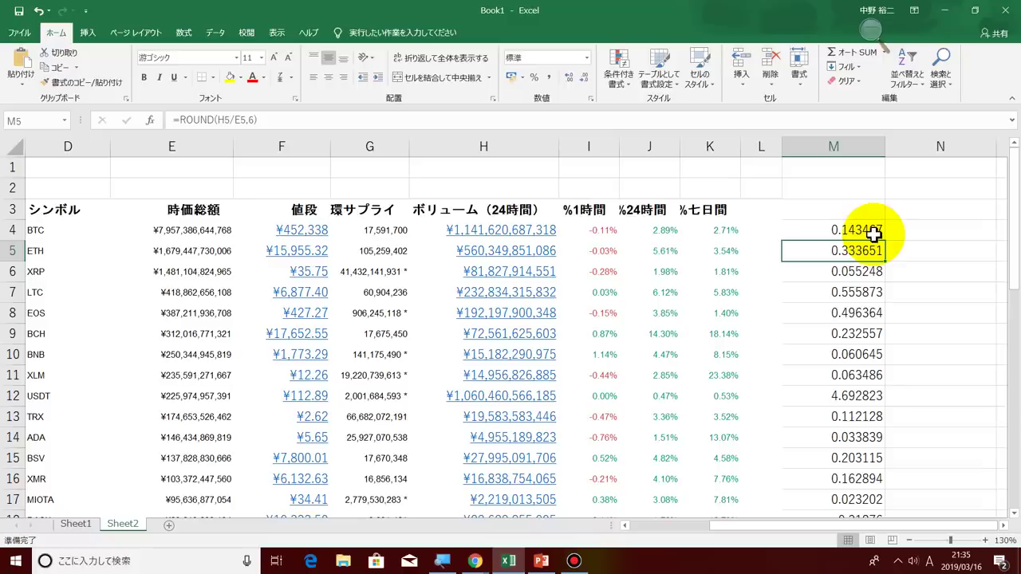
Step: Enter the formula =ROUND(M4/$M$4,6) in cell N4 to express the coefficient relative to Bitcoin's
{"action": "left_click", "coordinate": [941, 233]}
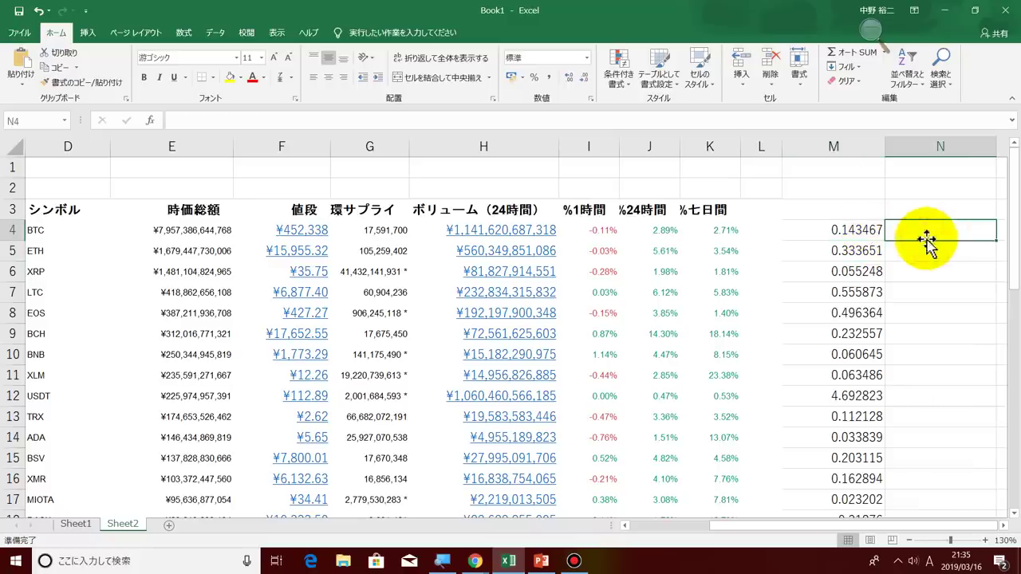
{"action": "left_click", "coordinate": [506, 119]}
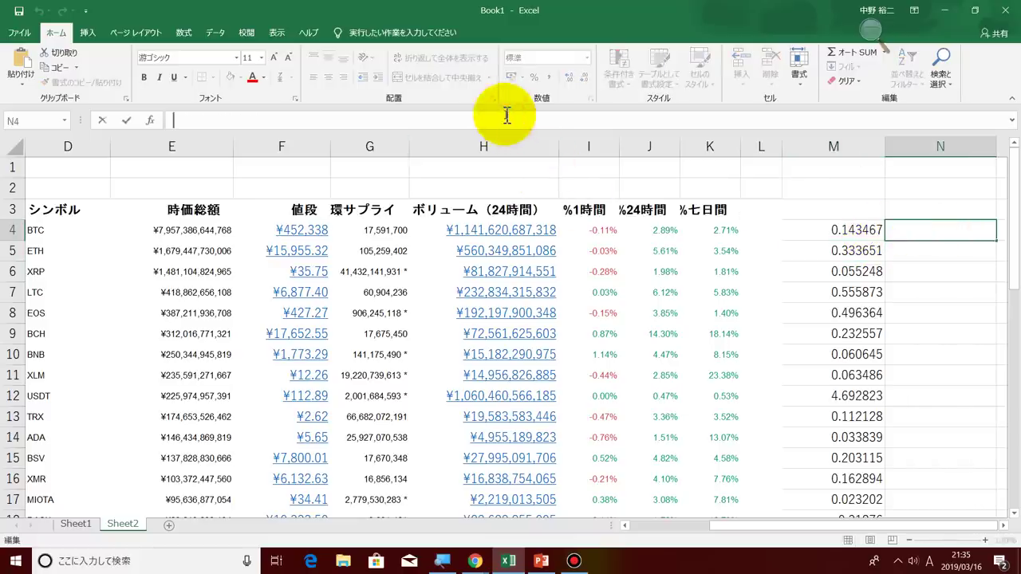
{"action": "type", "text": "=rou"}
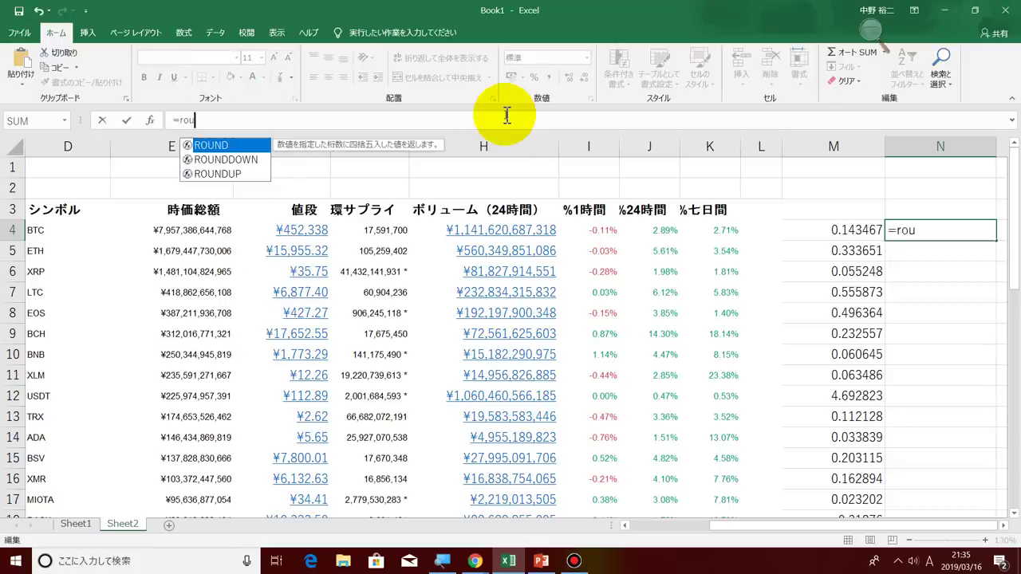
{"action": "double_click", "coordinate": [196, 146]}
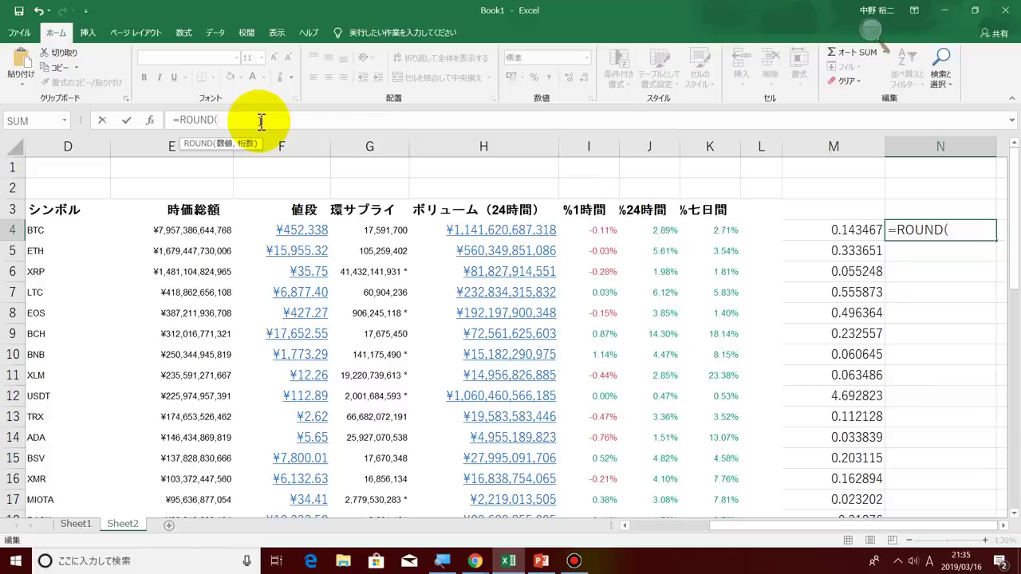
{"action": "type", "text": "M"}
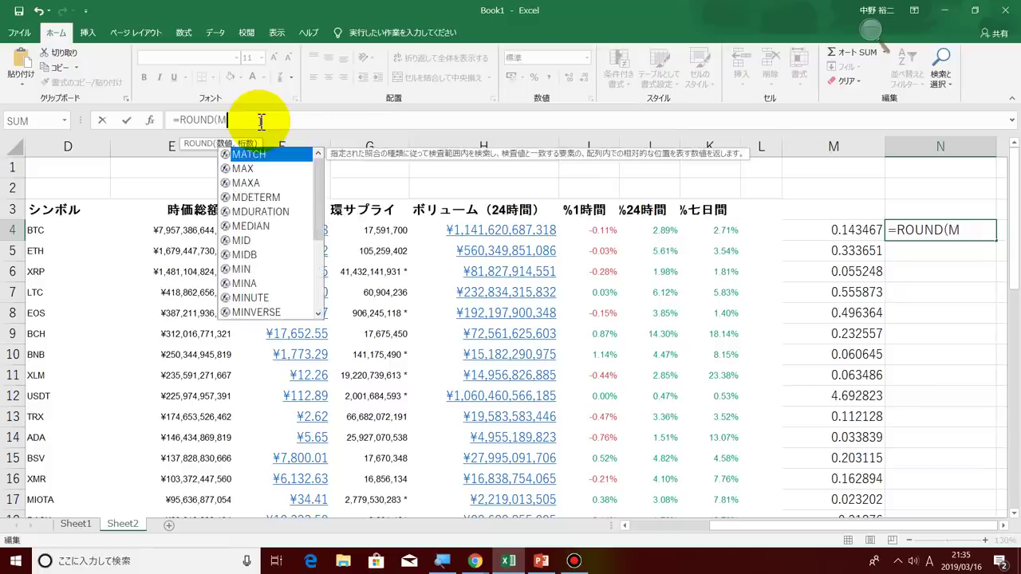
{"action": "type", "text": "4/$M"}
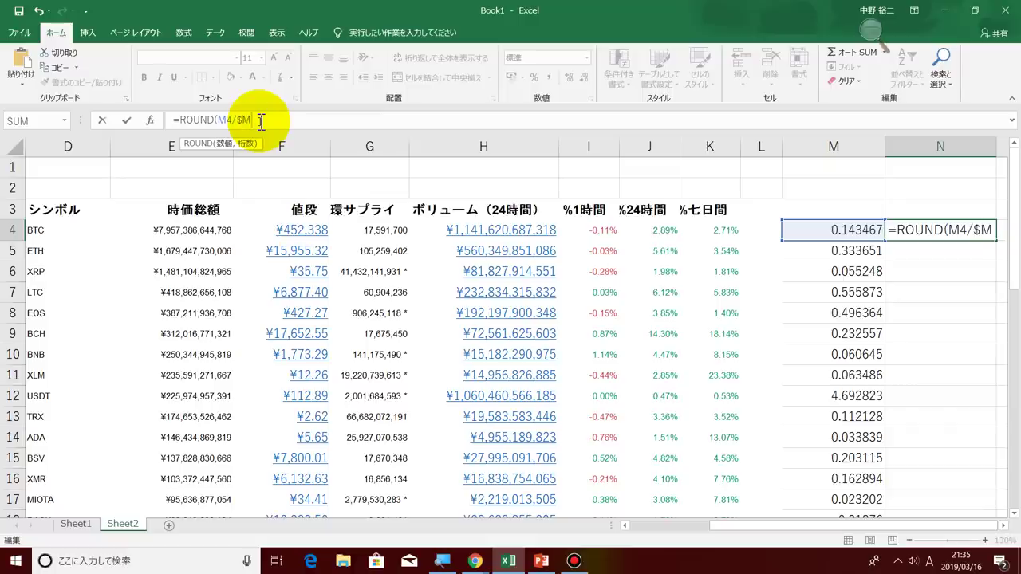
{"action": "type", "text": "$"}
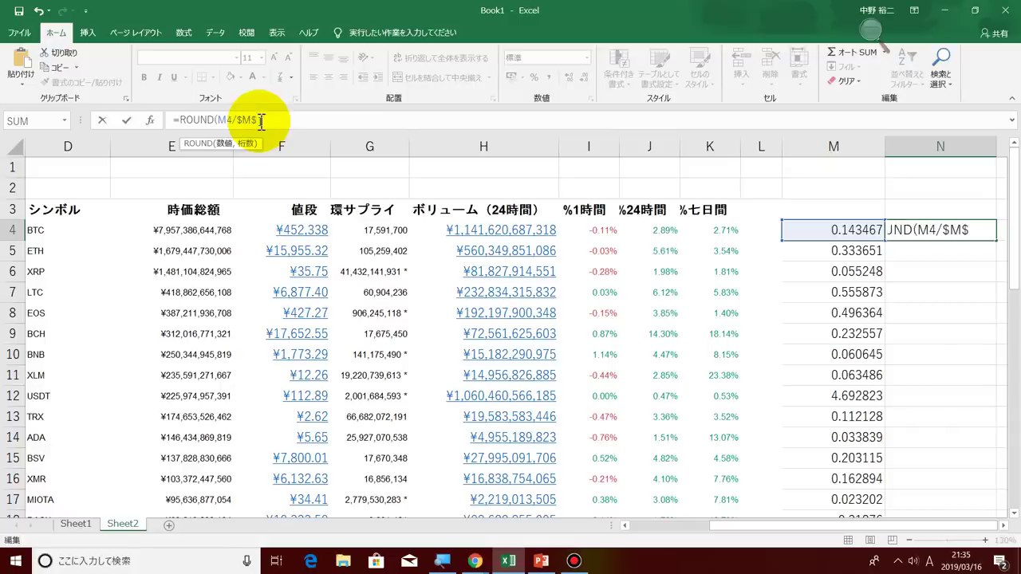
{"action": "type", "text": "4"}
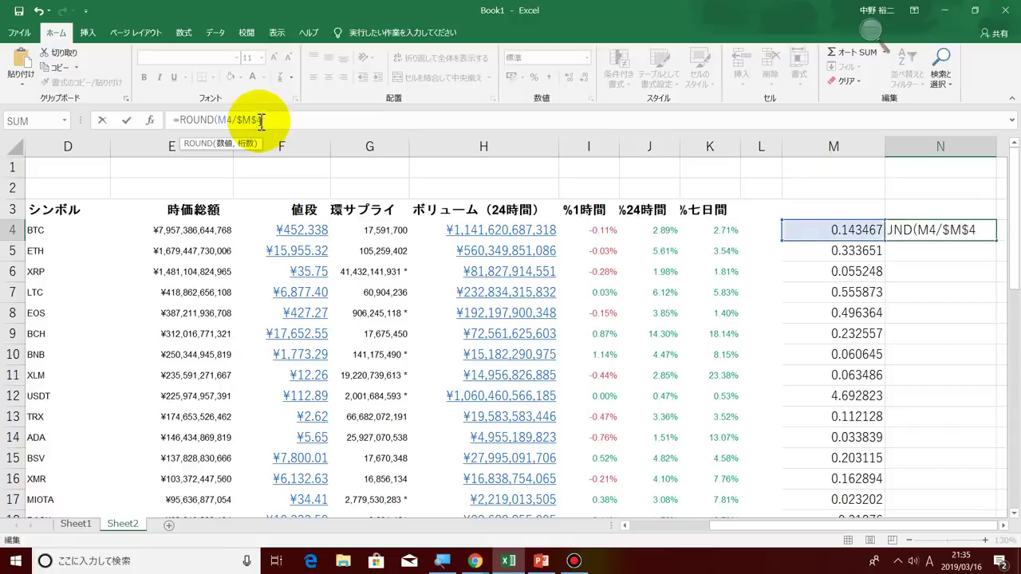
{"action": "type", "text": ",6)"}
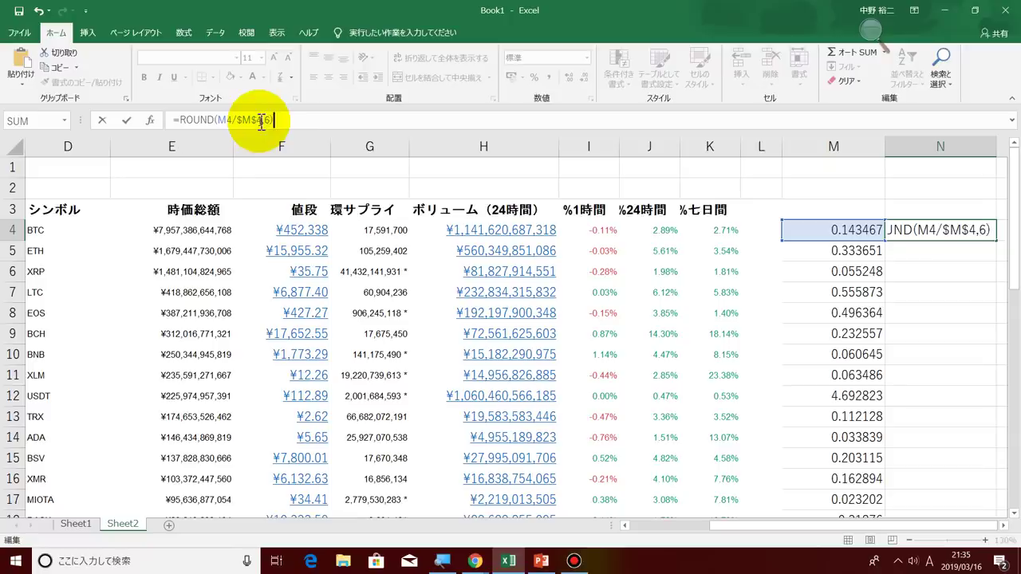
{"action": "left_click", "coordinate": [927, 312]}
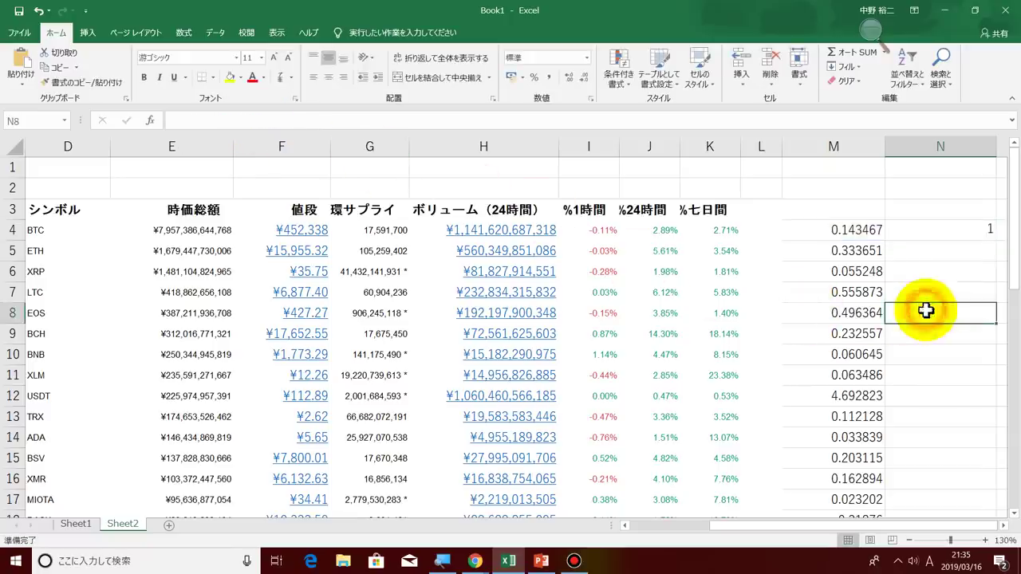
Step: Fill the relative coefficient formula from N4 down to N43, and check the Litecoin and Ethereum results in N7 and N5
{"action": "left_click", "coordinate": [981, 230]}
{"action": "left_click_drag", "start_coordinate": [996, 242], "coordinate": [981, 317]}
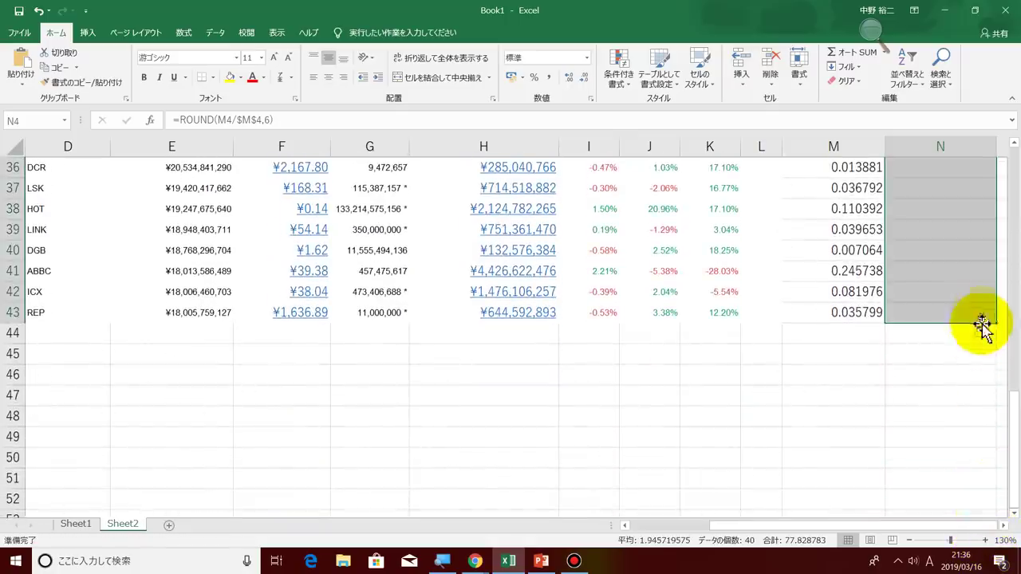
{"action": "scroll", "coordinate": [973, 402], "scroll_direction": "up", "scroll_amount": 12}
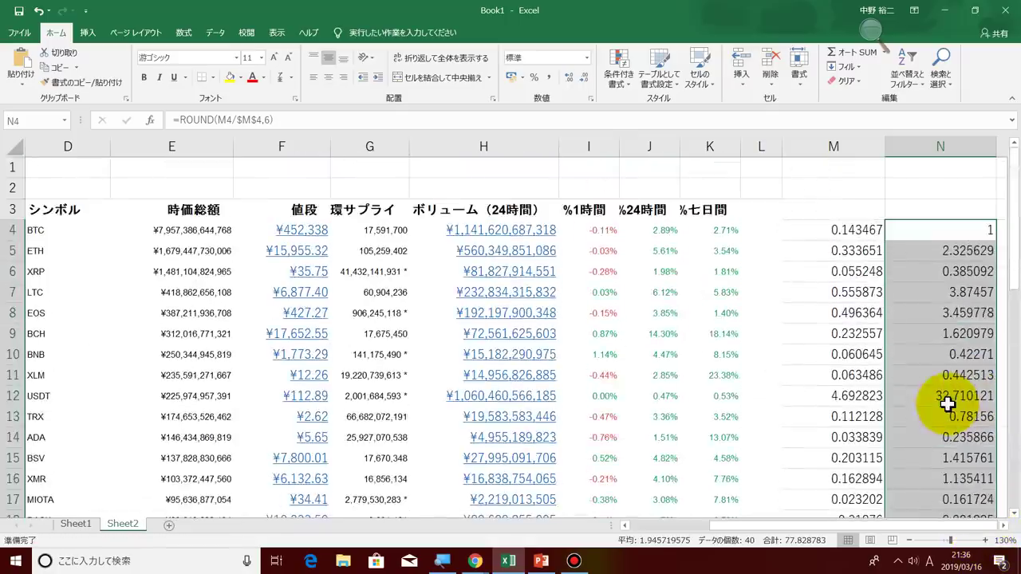
{"action": "left_click", "coordinate": [953, 292]}
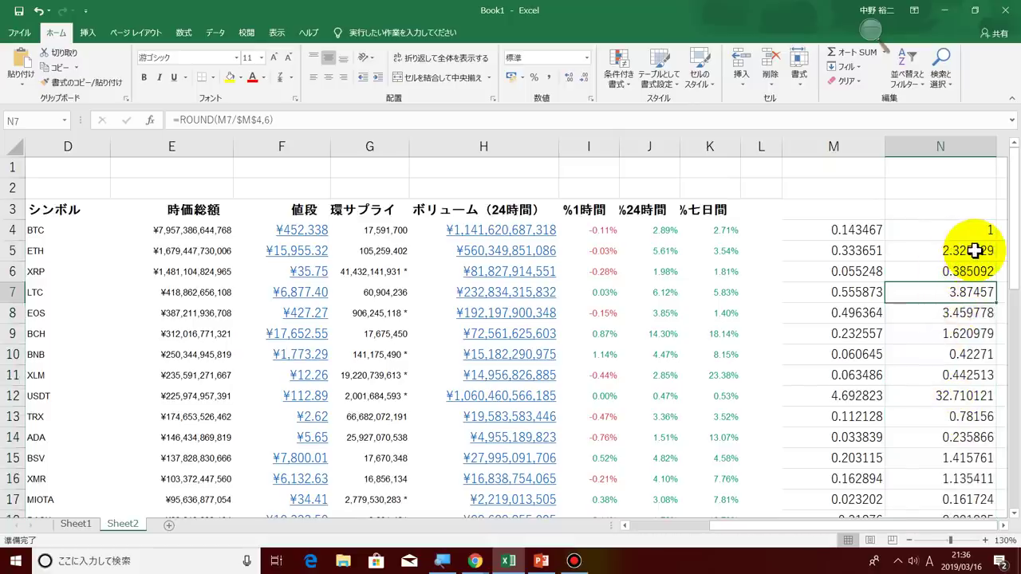
{"action": "left_click", "coordinate": [974, 251]}
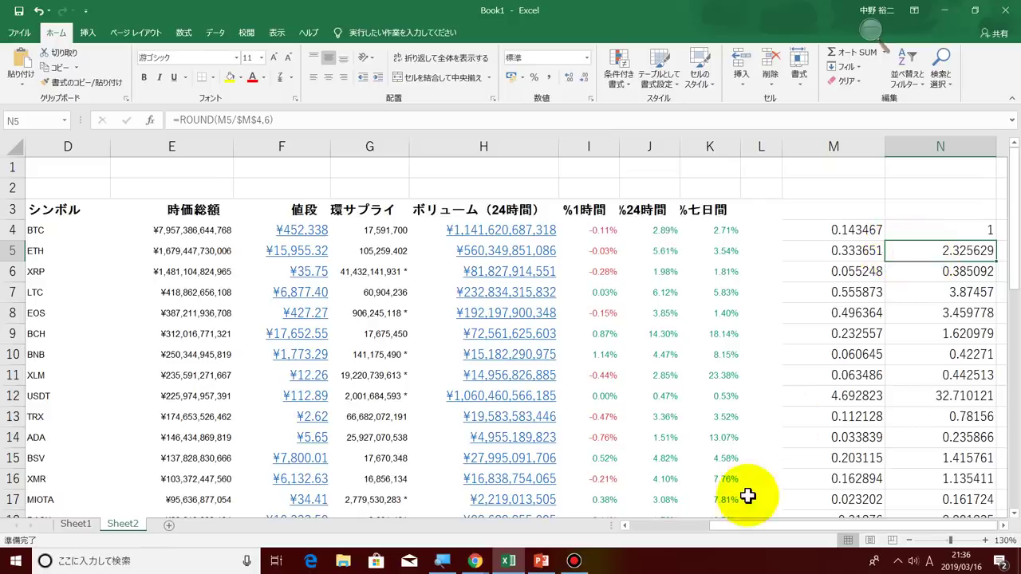
Step: Narrow the empty column L and the coefficient column M
{"action": "left_click_drag", "start_coordinate": [736, 529], "coordinate": [702, 526]}
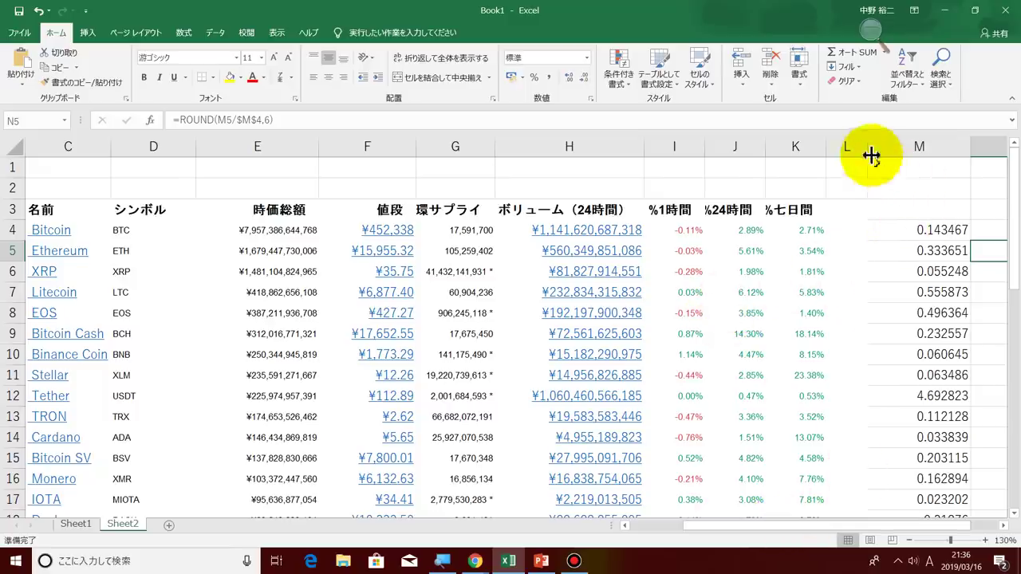
{"action": "left_click_drag", "start_coordinate": [864, 147], "coordinate": [841, 153]}
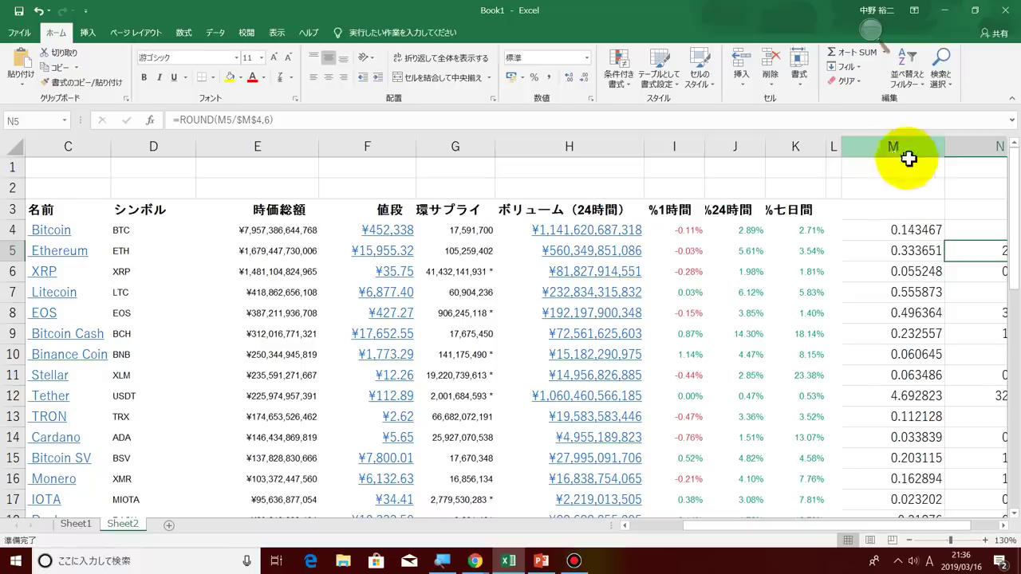
{"action": "left_click_drag", "start_coordinate": [944, 152], "coordinate": [915, 152]}
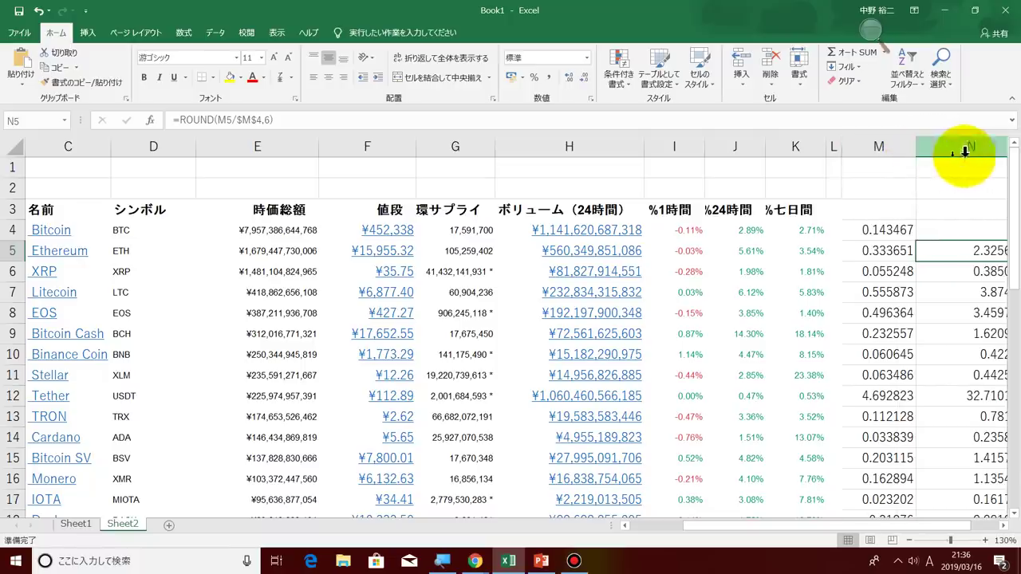
Step: Narrow the market cap column E and the symbol column D so that column N fits in view
{"action": "mouse_move", "coordinate": [861, 532]}
{"action": "left_mouse_down"}
{"action": "mouse_move", "coordinate": [881, 533]}
{"action": "mouse_move", "coordinate": [870, 526]}
{"action": "left_mouse_up"}
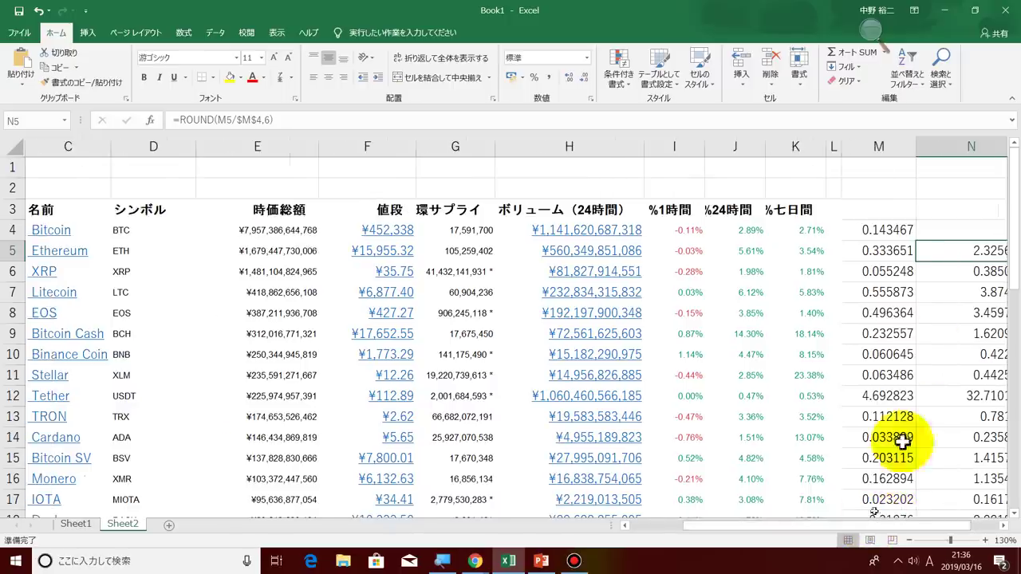
{"action": "left_click", "coordinate": [1001, 150]}
{"action": "left_click", "coordinate": [996, 187]}
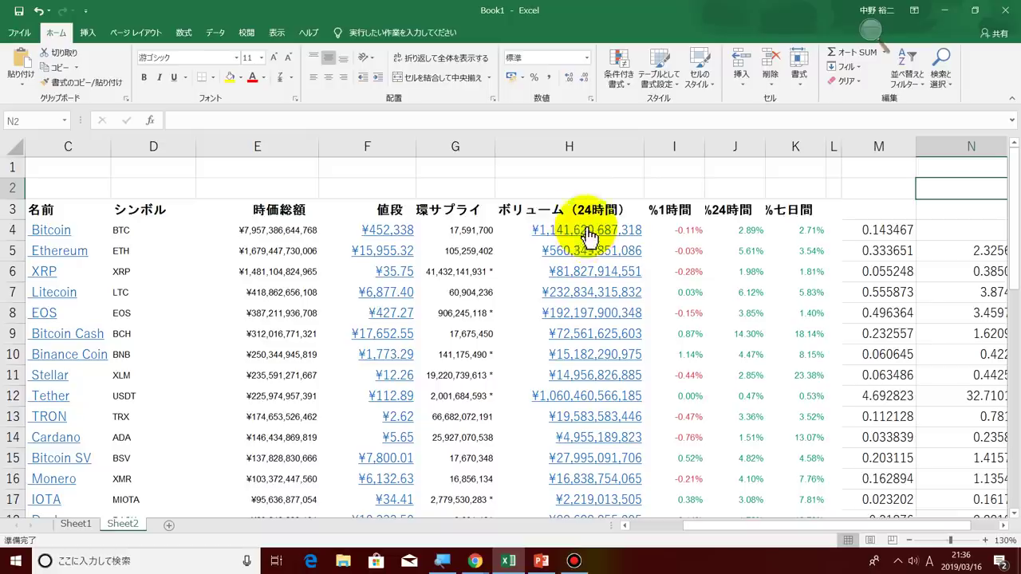
{"action": "left_click_drag", "start_coordinate": [318, 152], "coordinate": [276, 155]}
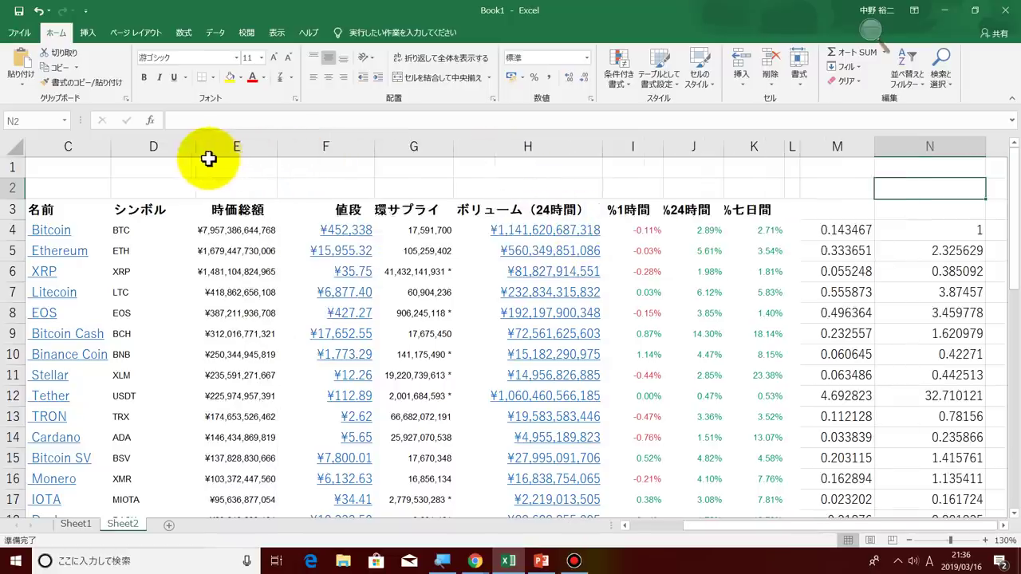
{"action": "left_click_drag", "start_coordinate": [196, 154], "coordinate": [169, 157]}
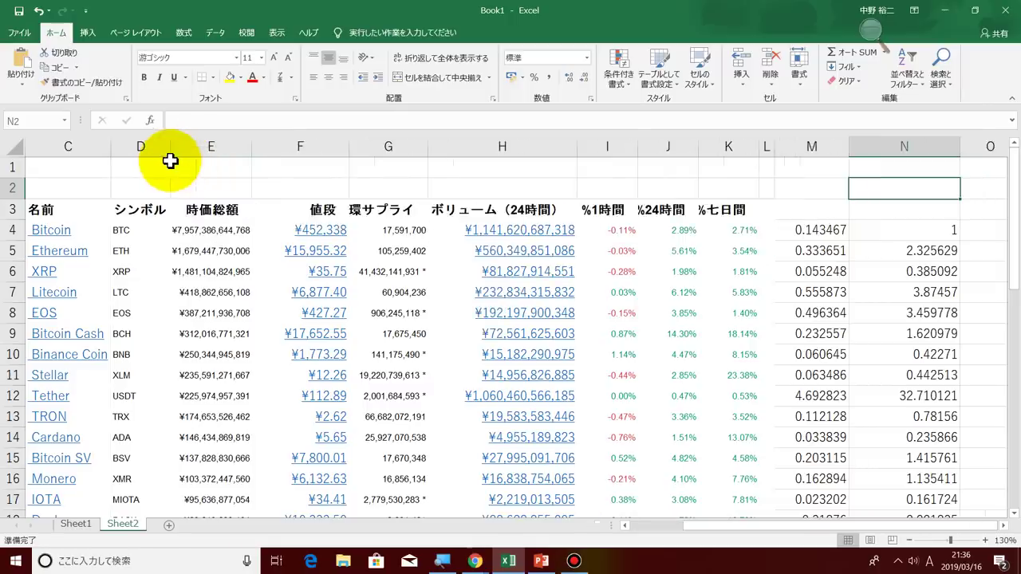
Step: Examine the rows of Bitcoin, Ethereum and XRP one by one to compare their coefficients relative to Bitcoin
{"action": "left_click_drag", "start_coordinate": [690, 527], "coordinate": [762, 527]}
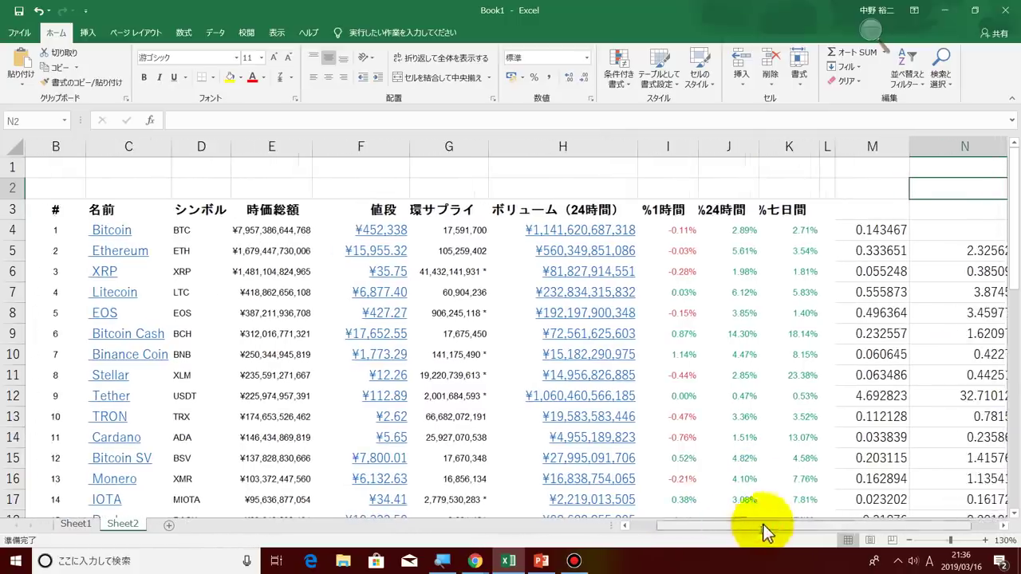
{"action": "left_click", "coordinate": [1002, 526]}
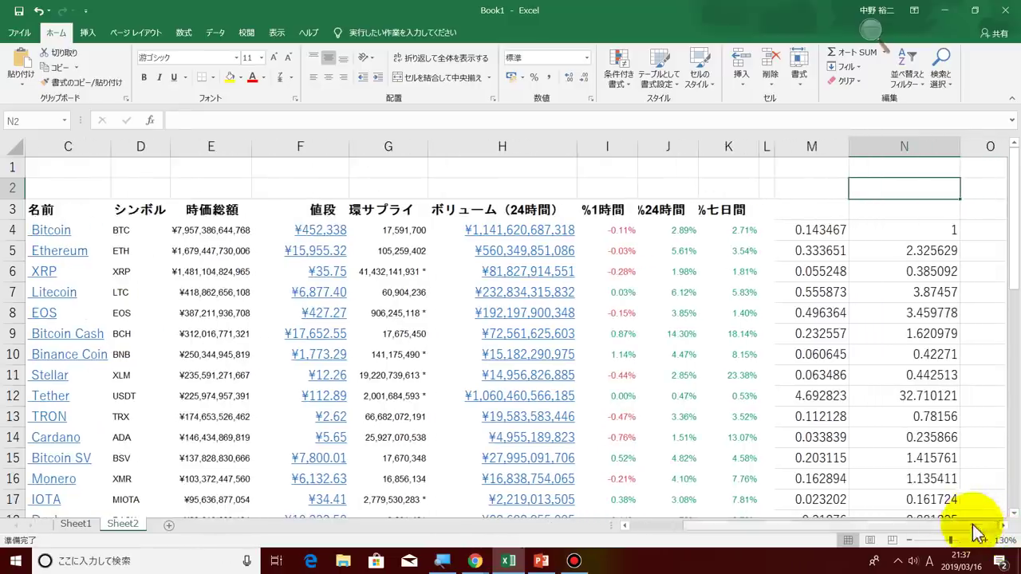
{"action": "left_click", "coordinate": [16, 232]}
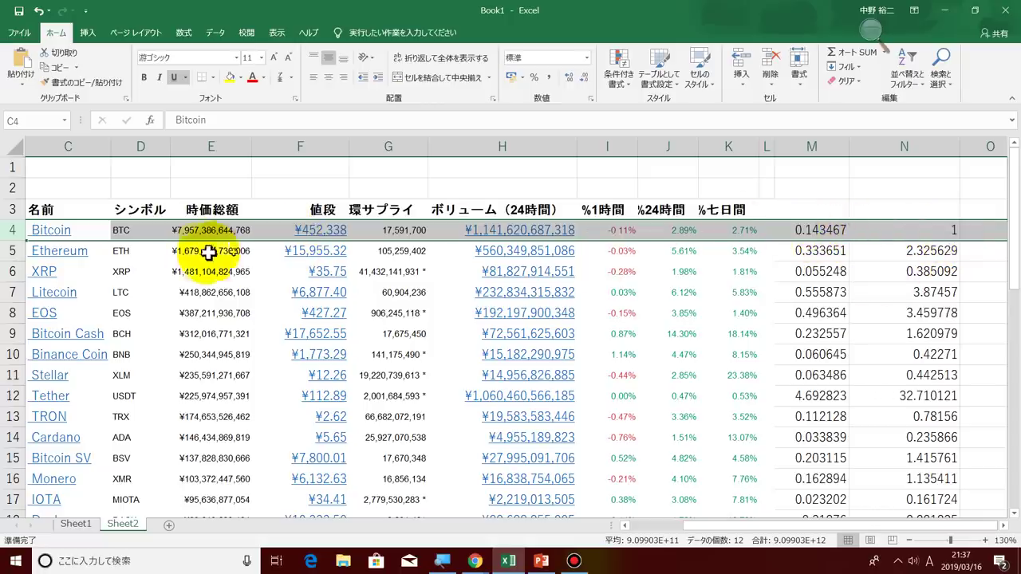
{"action": "left_click", "coordinate": [16, 251]}
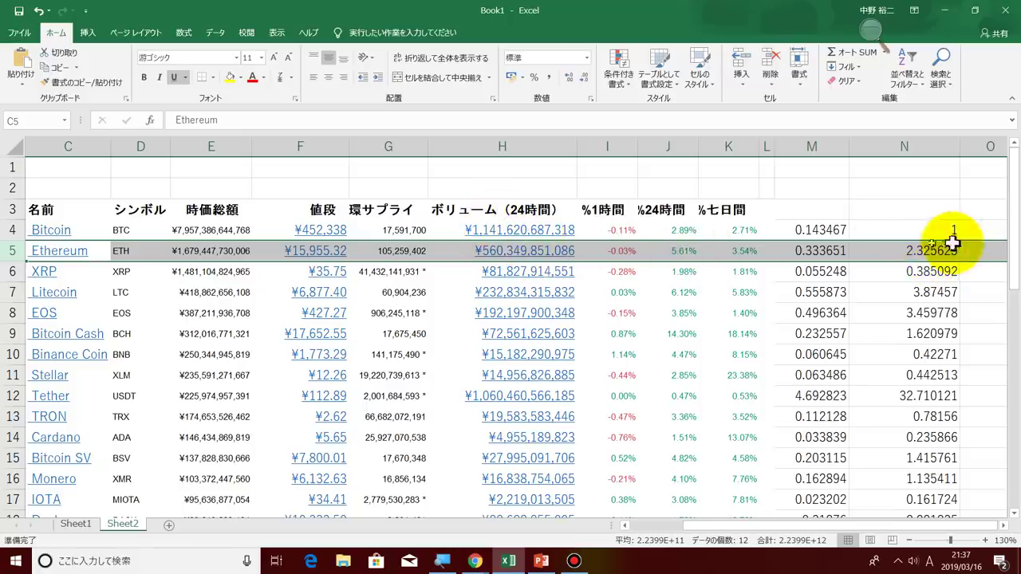
{"action": "left_click", "coordinate": [13, 271]}
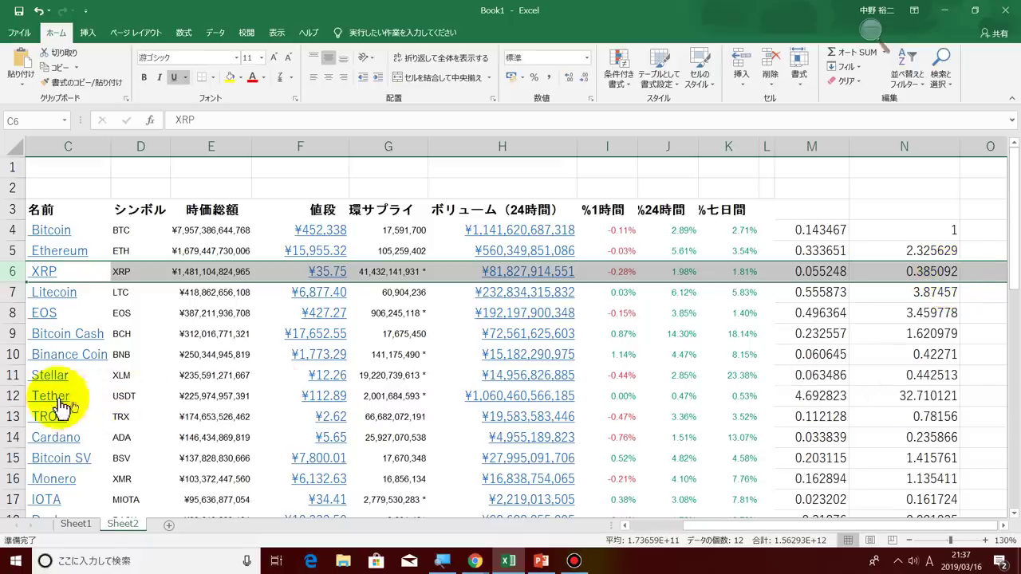
Step: Examine the Tether, Binance Coin, Stellar and Cardano rows one by one to compare their coefficients relative to Bitcoin
{"action": "left_click", "coordinate": [13, 395]}
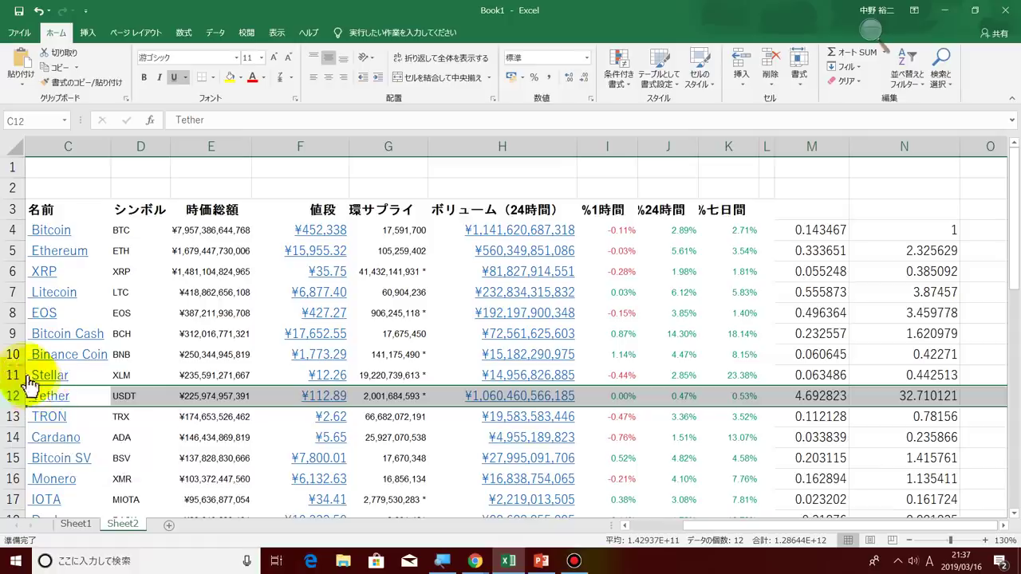
{"action": "left_click", "coordinate": [16, 354]}
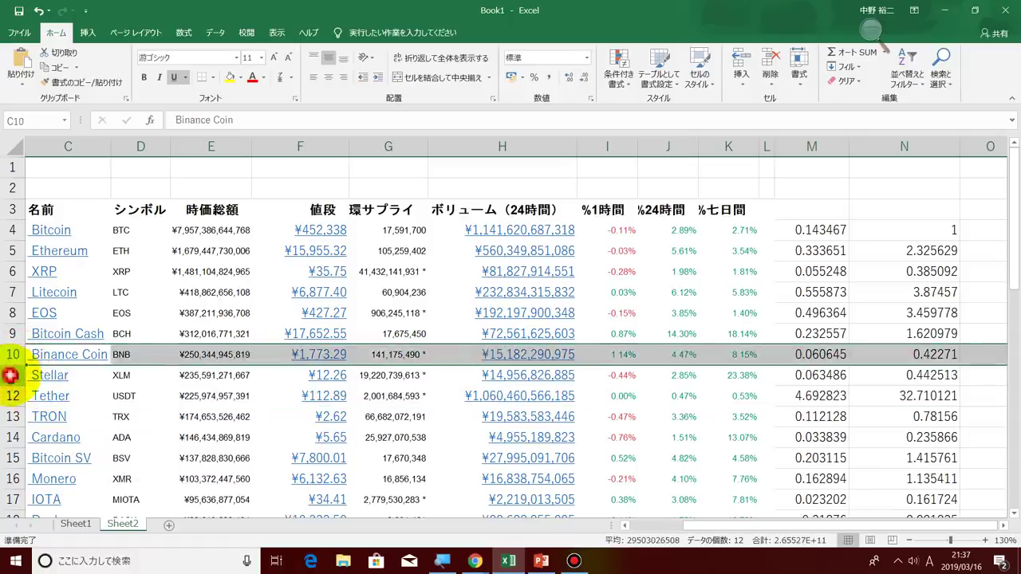
{"action": "left_click", "coordinate": [9, 375]}
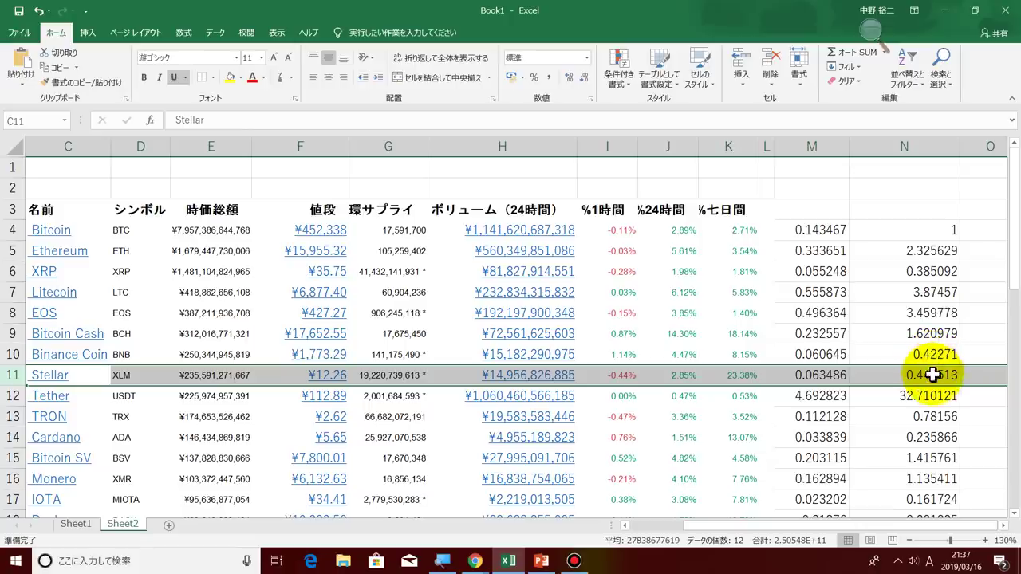
{"action": "left_click", "coordinate": [941, 437]}
{"action": "left_click", "coordinate": [13, 437]}
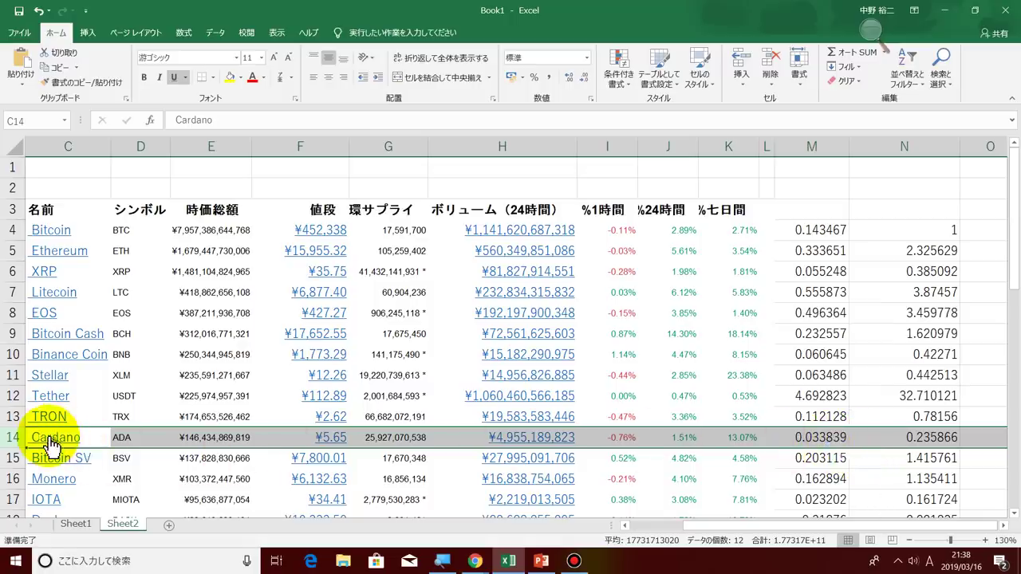
Step: Examine the IOTA, Maker and Decred rows to compare their volume-to-market-cap coefficients relative to Bitcoin
{"action": "scroll", "coordinate": [52, 443], "scroll_direction": "down", "scroll_amount": 1}
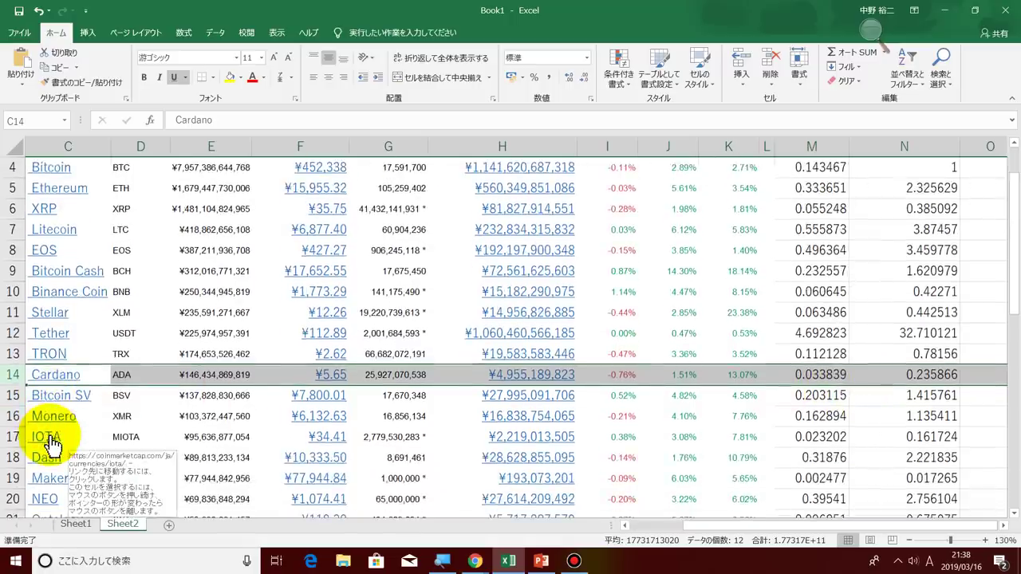
{"action": "left_click", "coordinate": [9, 437]}
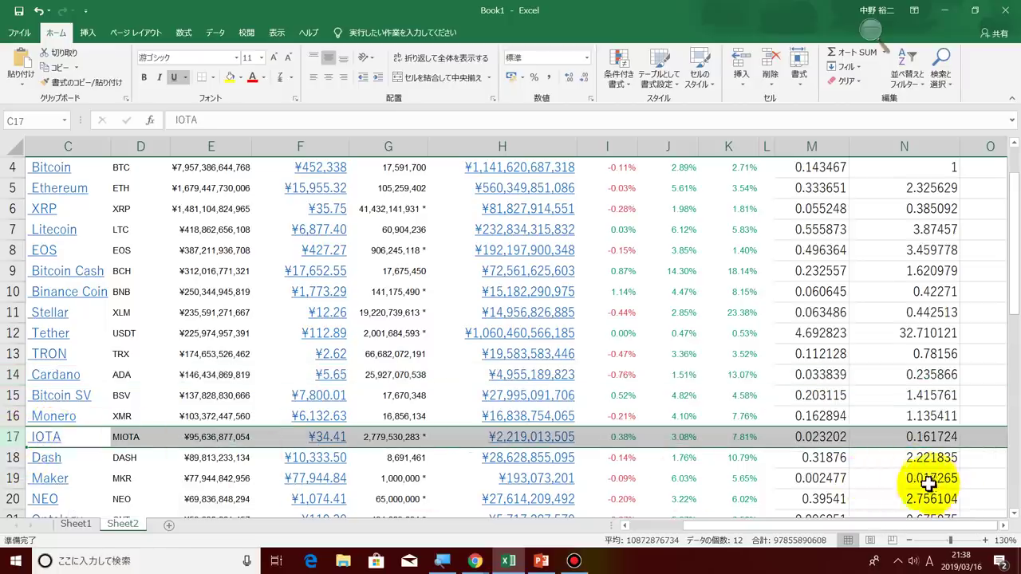
{"action": "left_click", "coordinate": [9, 478]}
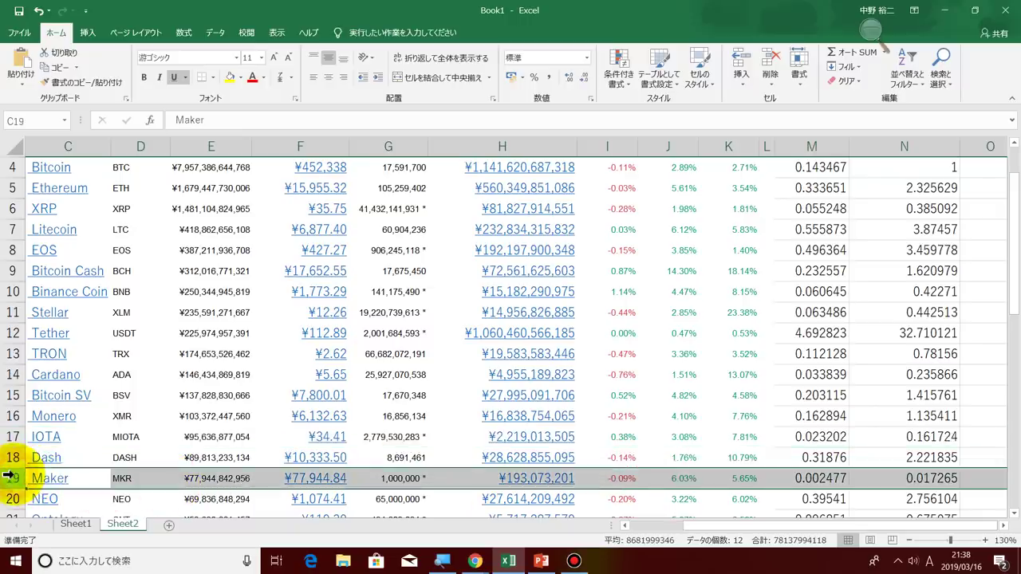
{"action": "scroll", "coordinate": [32, 474], "scroll_direction": "down", "scroll_amount": 1}
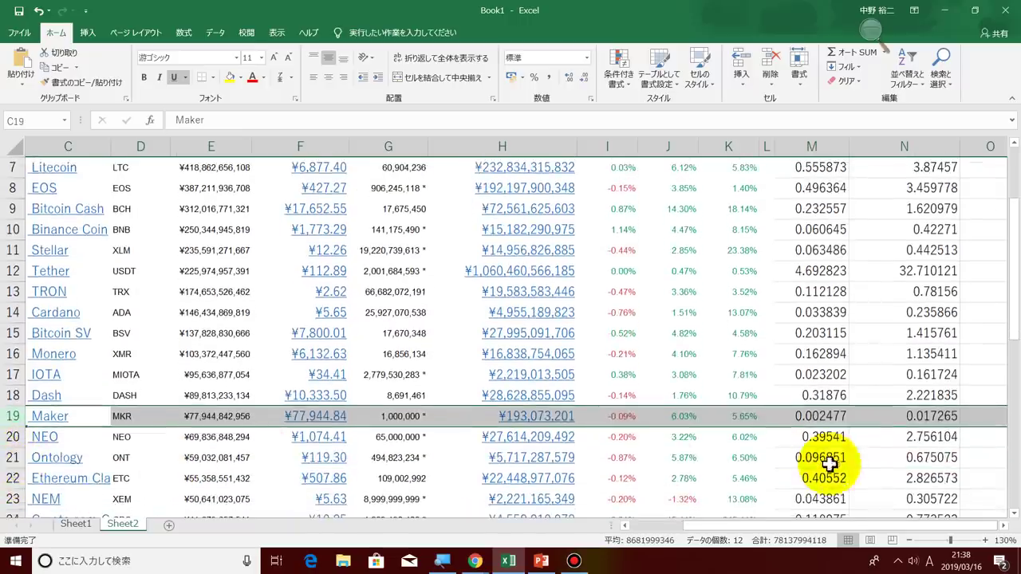
{"action": "scroll", "coordinate": [907, 439], "scroll_direction": "down", "scroll_amount": 1}
{"action": "scroll", "coordinate": [908, 439], "scroll_direction": "down", "scroll_amount": 2}
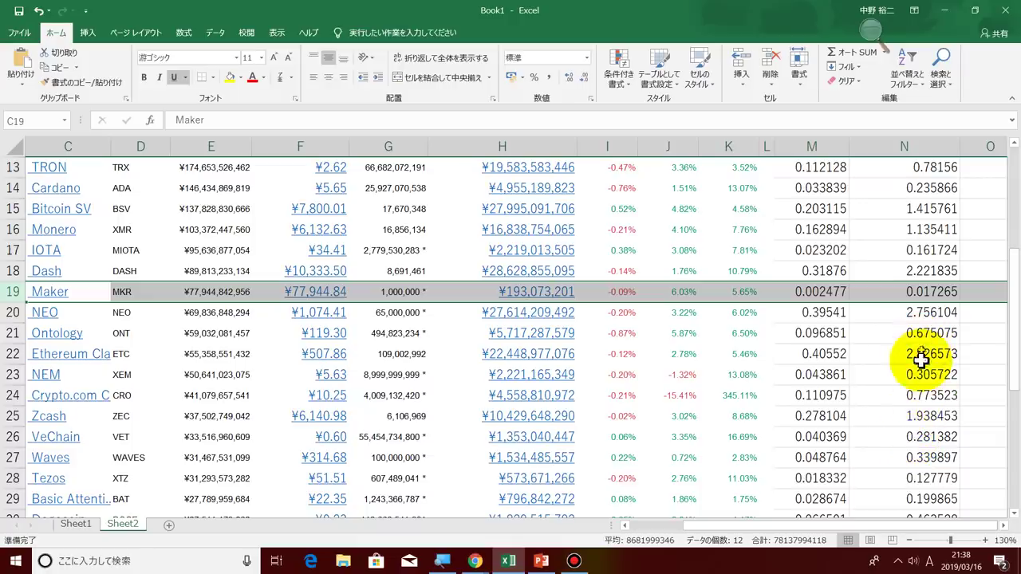
{"action": "scroll", "coordinate": [925, 348], "scroll_direction": "down", "scroll_amount": 3}
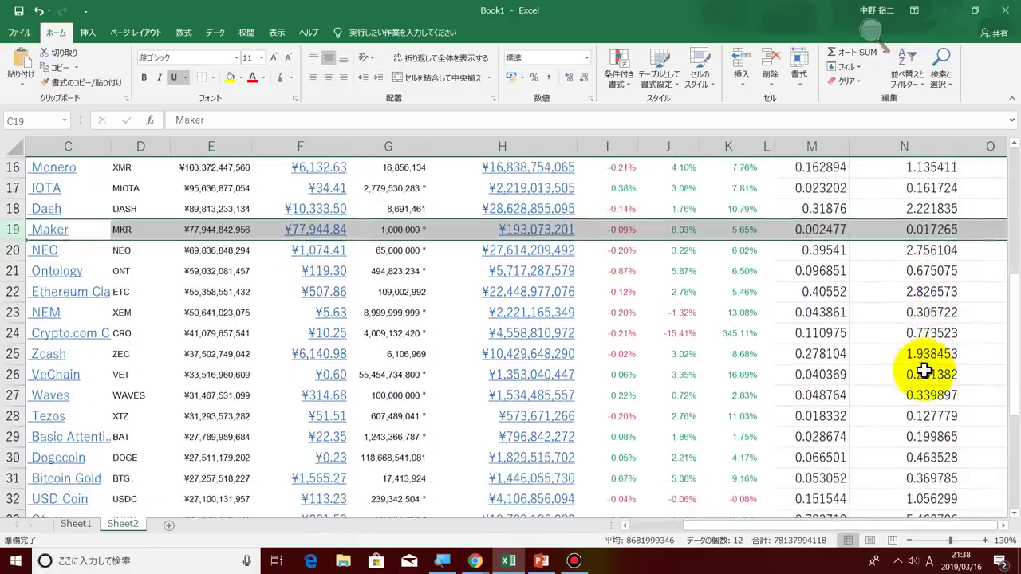
{"action": "scroll", "coordinate": [924, 370], "scroll_direction": "down", "scroll_amount": 2}
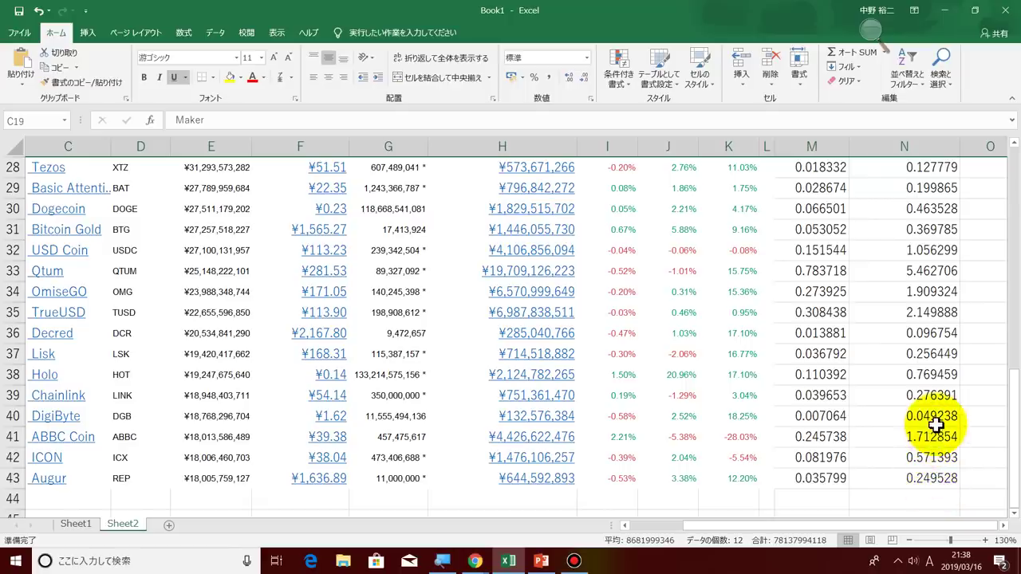
{"action": "left_click", "coordinate": [925, 334]}
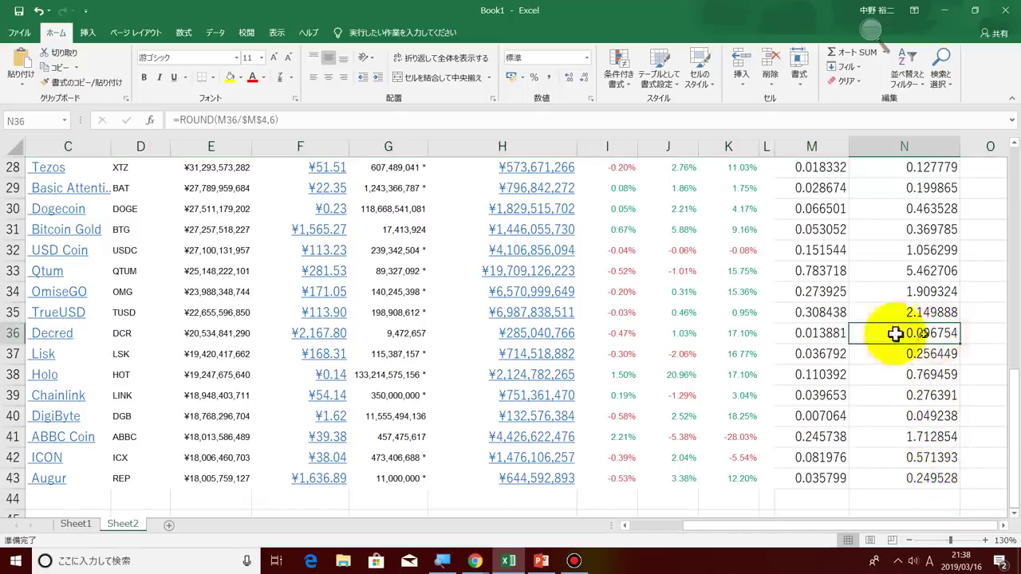
{"action": "left_click", "coordinate": [13, 332]}
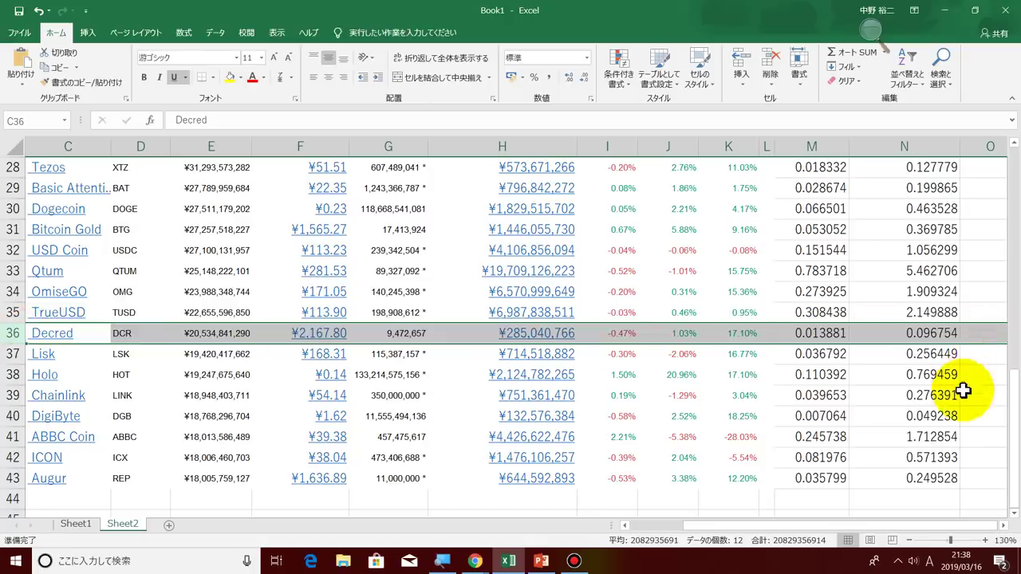
Step: Look through the whole coin list from Bitcoin in row 4 to Augur in row 43, comparing the coefficients in columns M and N
{"action": "scroll", "coordinate": [963, 390], "scroll_direction": "up", "scroll_amount": 9}
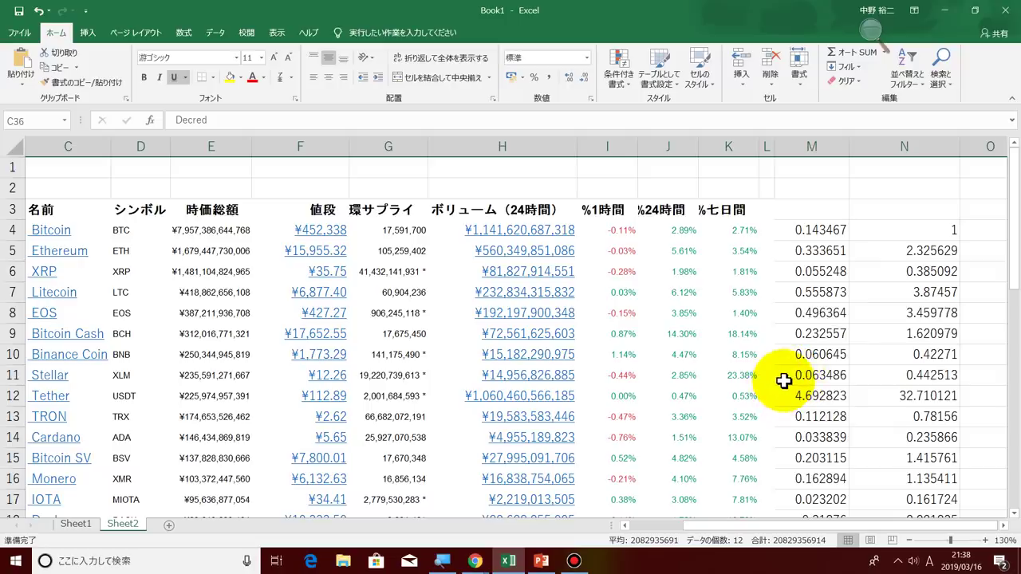
{"action": "scroll", "coordinate": [784, 381], "scroll_direction": "down", "scroll_amount": 3}
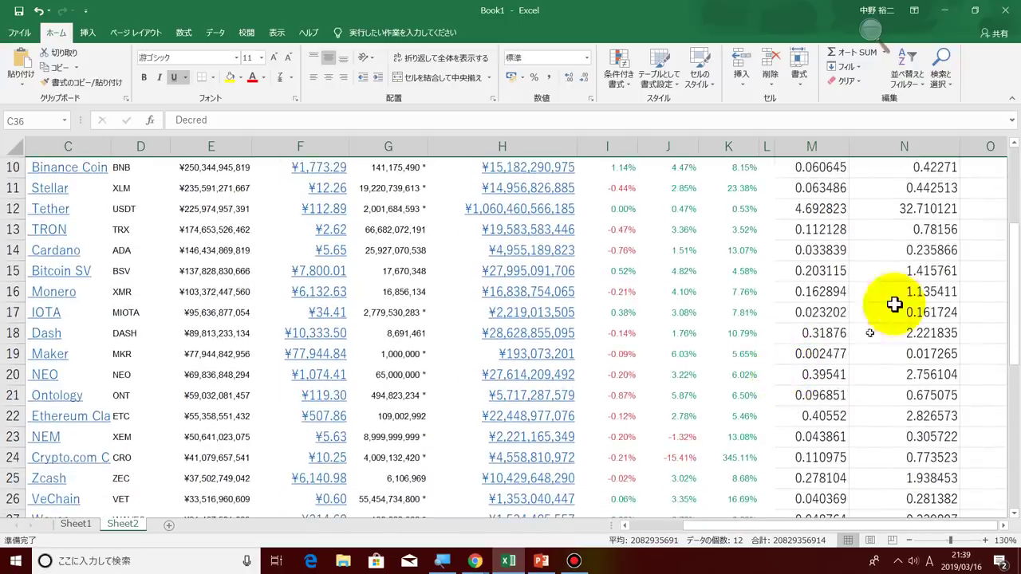
{"action": "scroll", "coordinate": [918, 249], "scroll_direction": "up", "scroll_amount": 3}
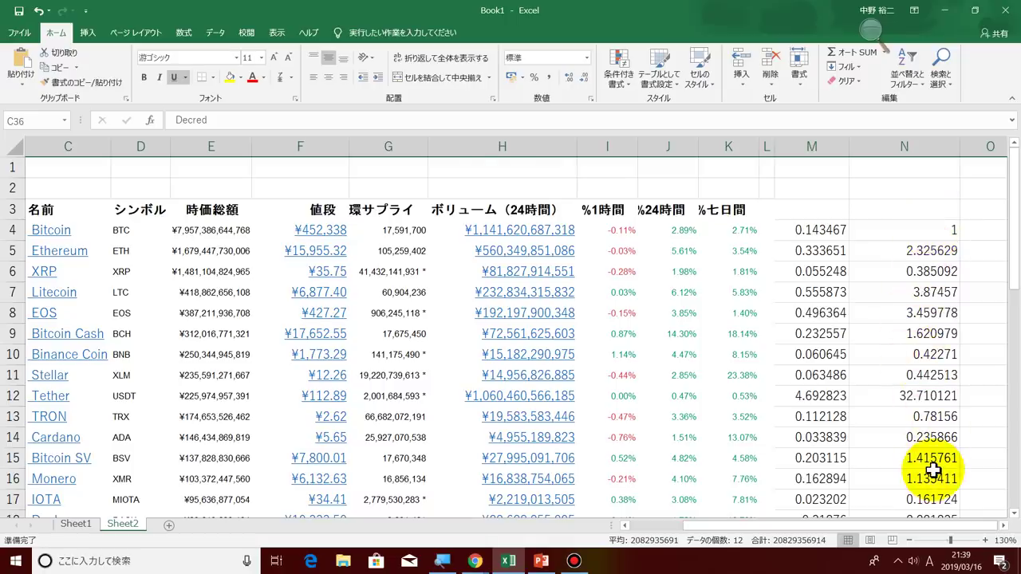
{"action": "scroll", "coordinate": [933, 471], "scroll_direction": "down", "scroll_amount": 6}
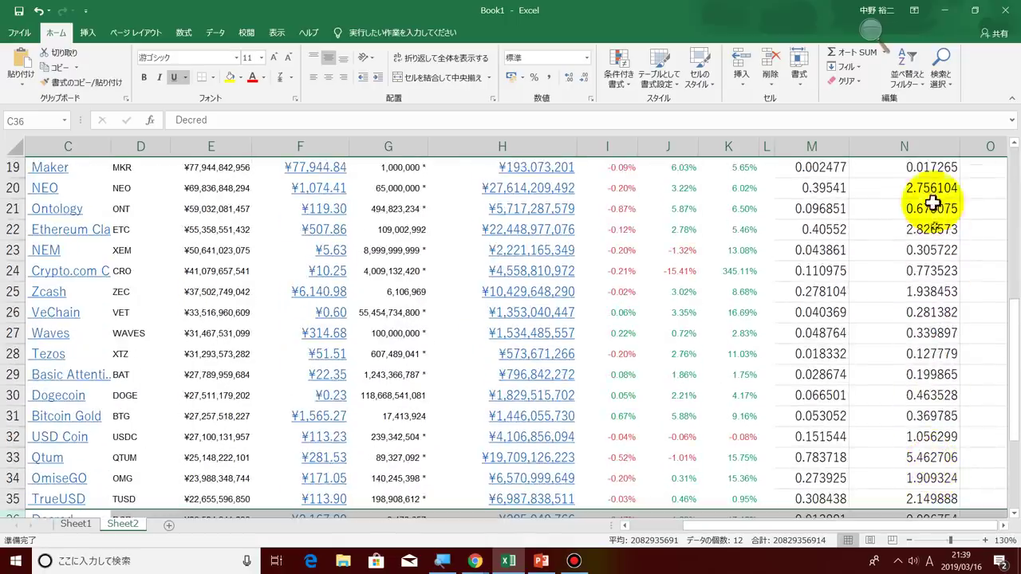
{"action": "scroll", "coordinate": [933, 210], "scroll_direction": "down", "scroll_amount": 2}
{"action": "scroll", "coordinate": [927, 354], "scroll_direction": "down", "scroll_amount": 4}
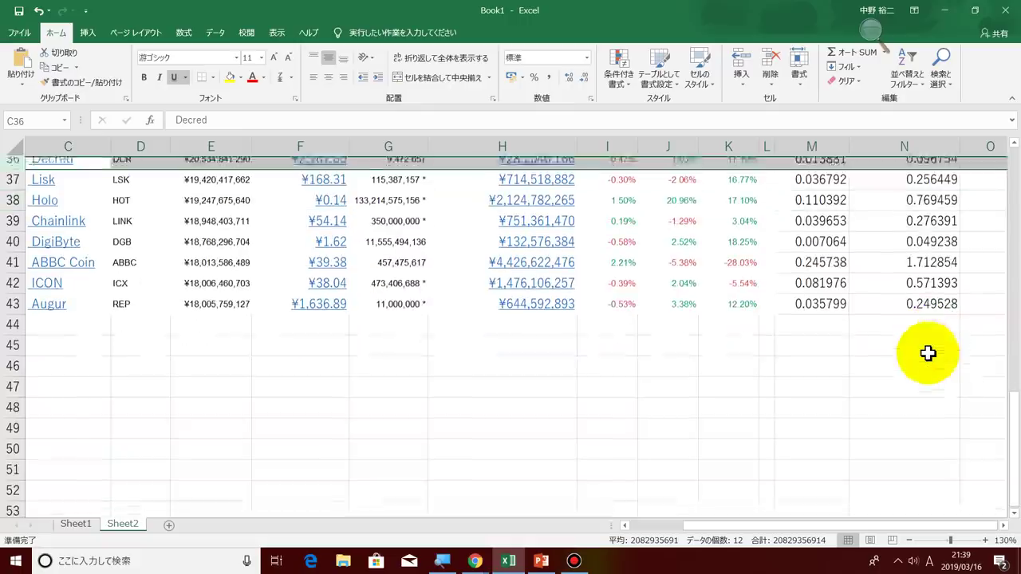
{"action": "scroll", "coordinate": [925, 335], "scroll_direction": "up", "scroll_amount": 1}
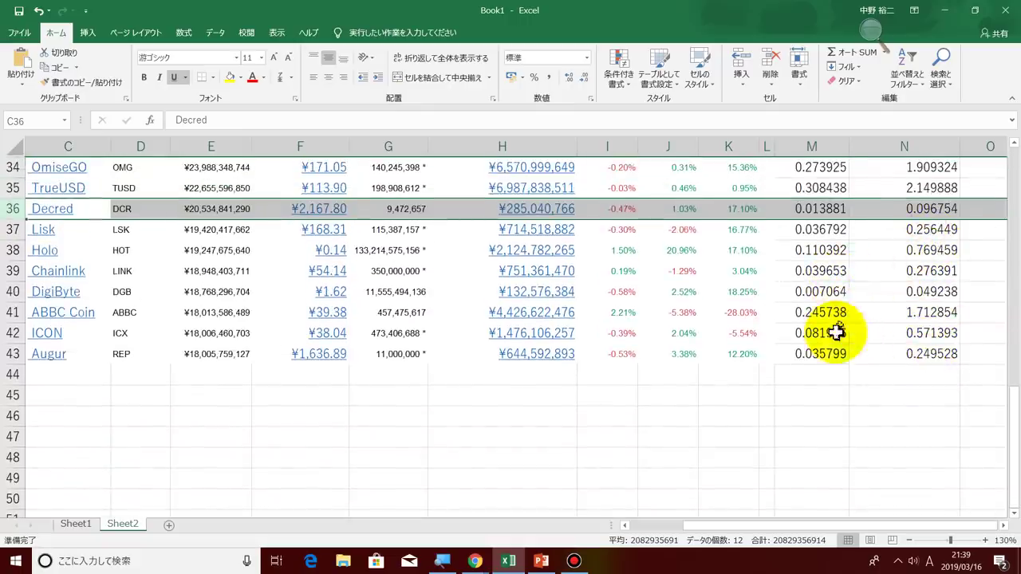
{"action": "scroll", "coordinate": [831, 330], "scroll_direction": "up", "scroll_amount": 3}
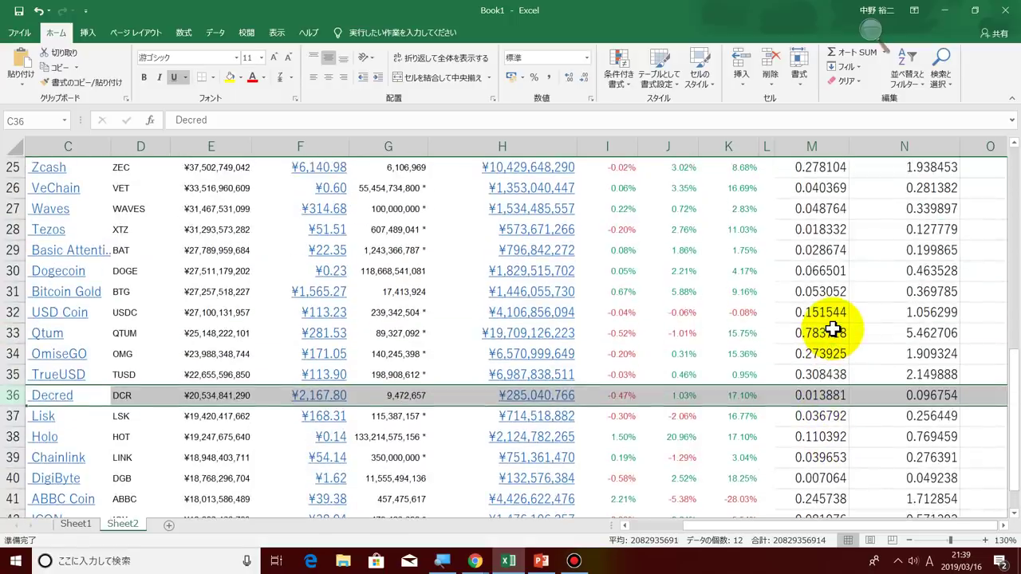
{"action": "scroll", "coordinate": [832, 329], "scroll_direction": "up", "scroll_amount": 8}
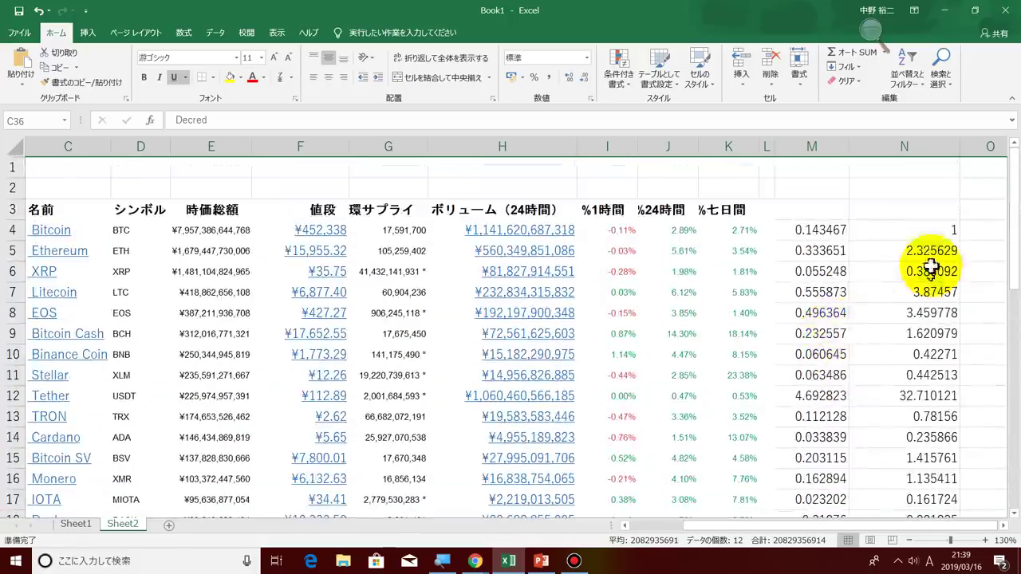
{"action": "scroll", "coordinate": [933, 240], "scroll_direction": "down", "scroll_amount": 6}
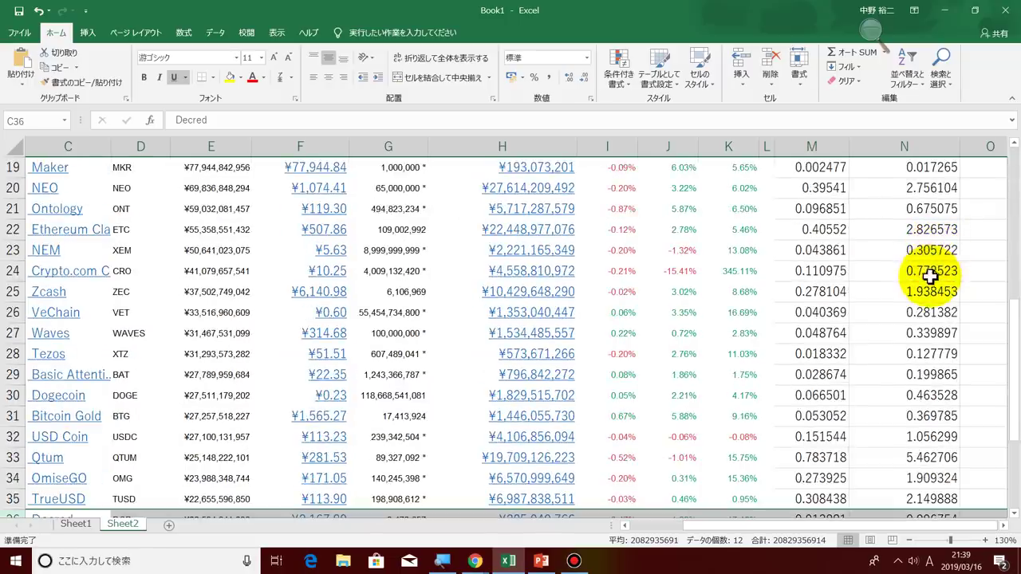
{"action": "scroll", "coordinate": [930, 289], "scroll_direction": "down", "scroll_amount": 2}
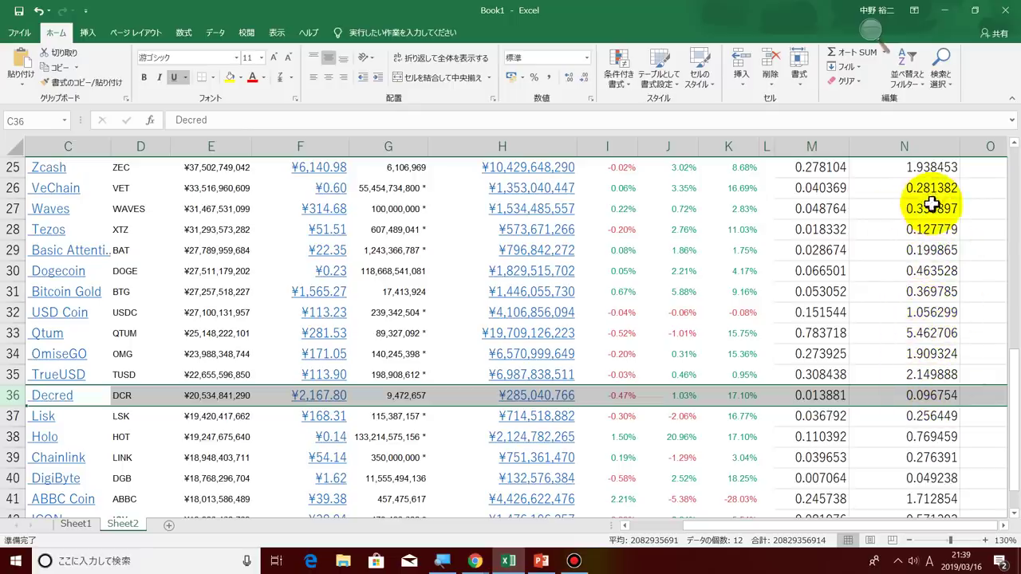
{"action": "scroll", "coordinate": [933, 209], "scroll_direction": "up", "scroll_amount": 7}
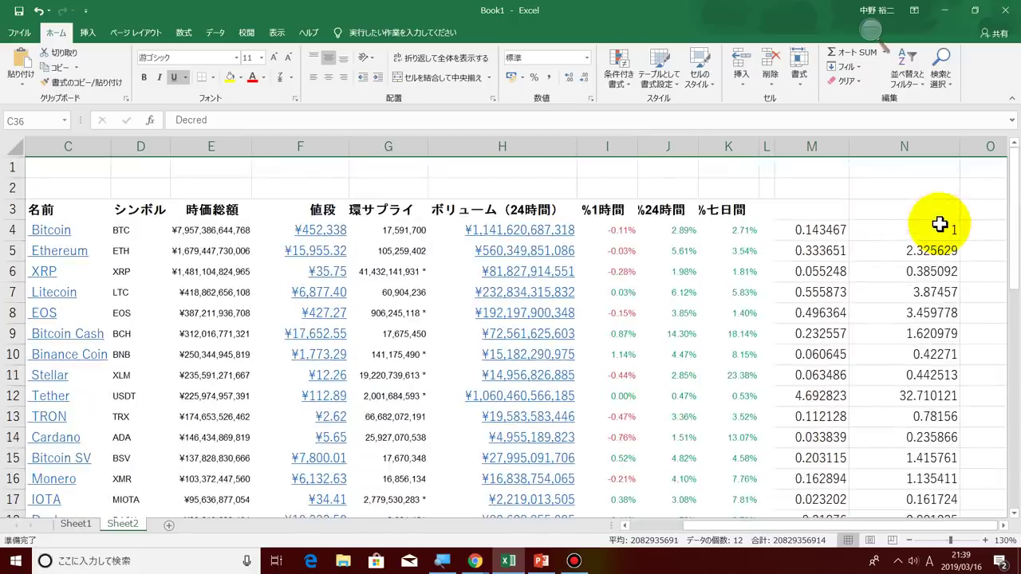
{"action": "scroll", "coordinate": [939, 229], "scroll_direction": "down", "scroll_amount": 4}
{"action": "scroll", "coordinate": [938, 228], "scroll_direction": "down", "scroll_amount": 5}
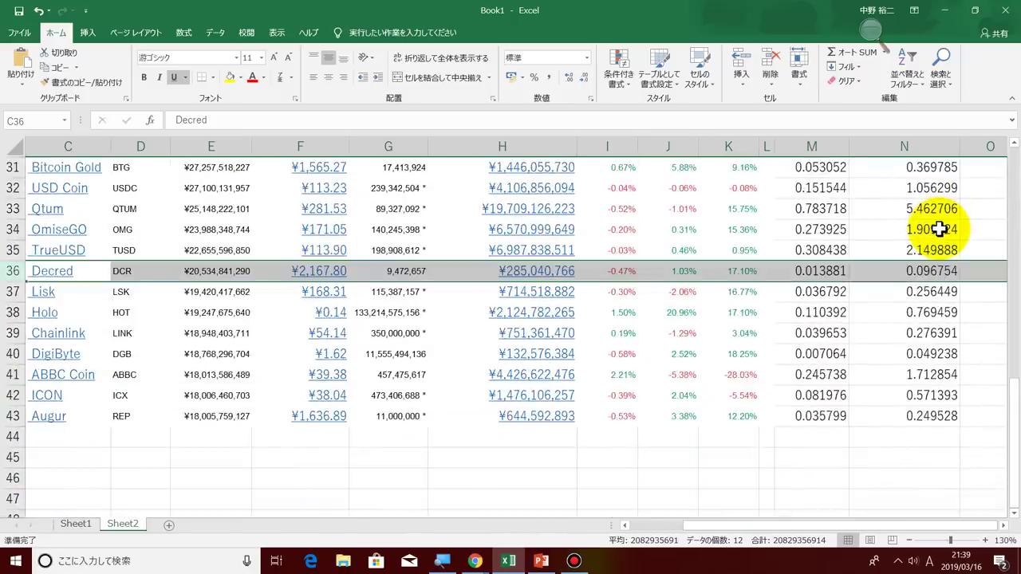
{"action": "scroll", "coordinate": [939, 229], "scroll_direction": "up", "scroll_amount": 10}
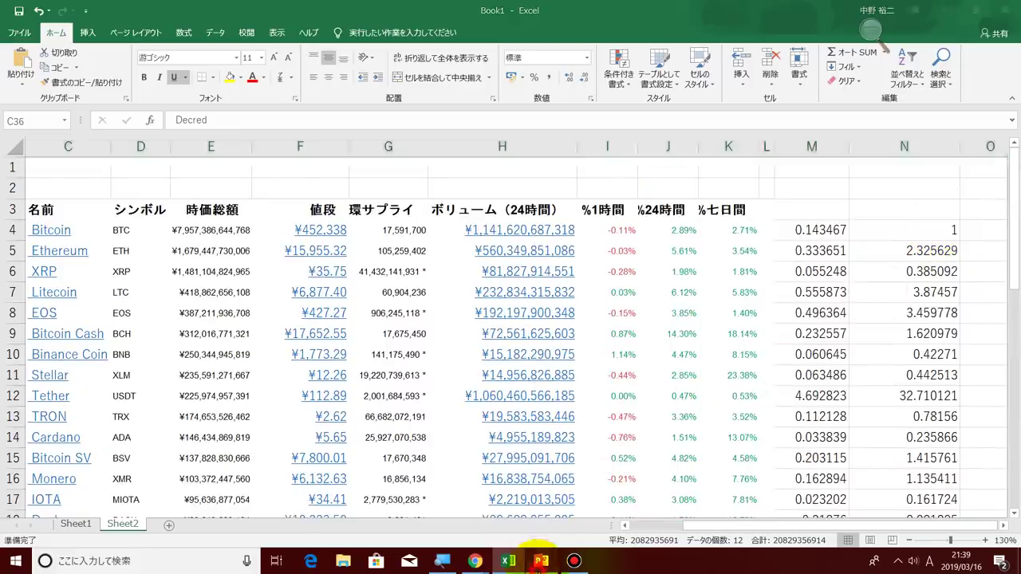
Step: Switch to PowerPoint, present slide 12 in a slide show started from the current slide, and exit the show
{"action": "left_click", "coordinate": [539, 559]}
{"action": "left_click", "coordinate": [54, 70]}
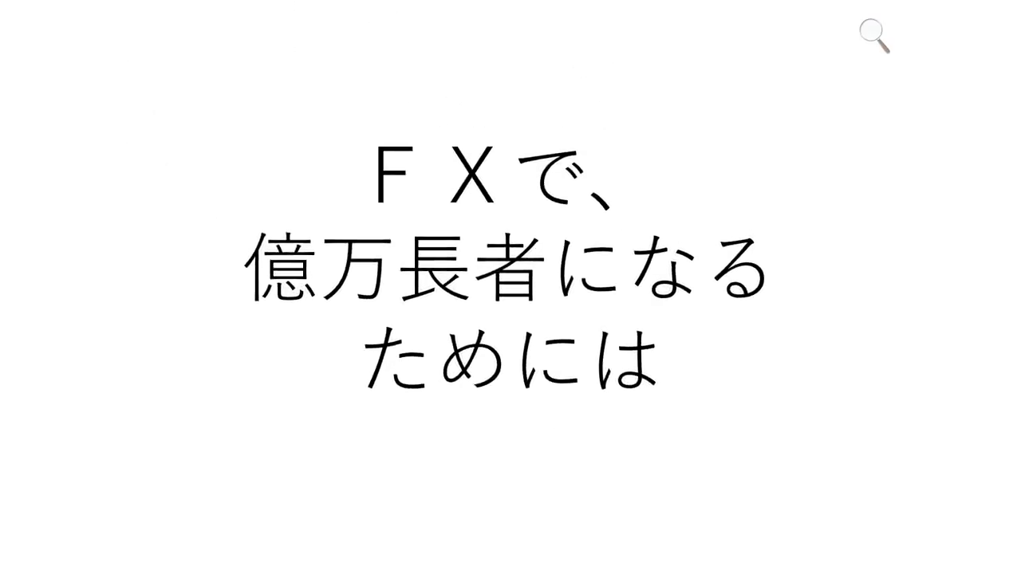
{"action": "key", "text": "Escape"}
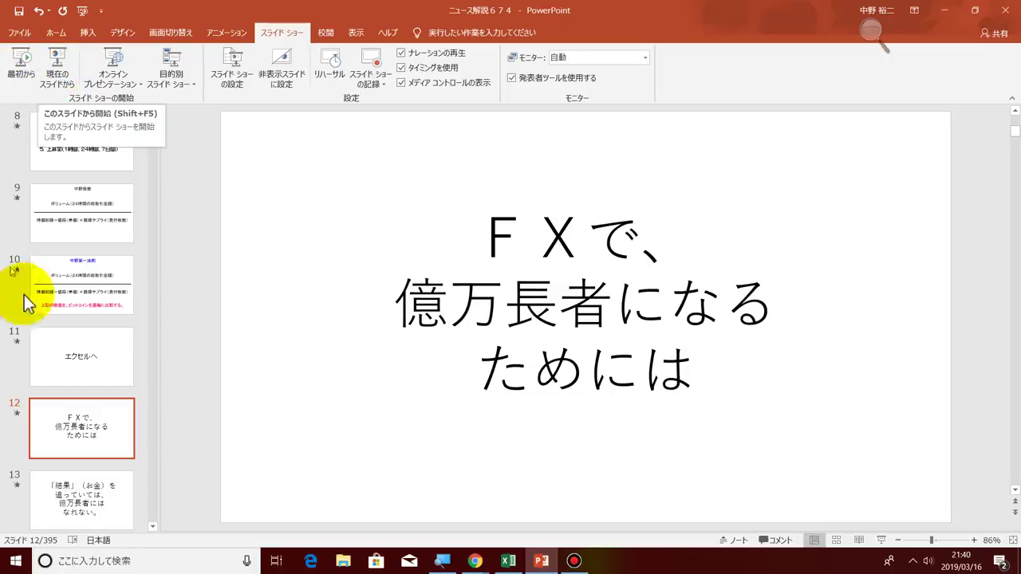
Step: View the topic slide 4 and the title slide 1 of the presentation, and return to the Excel workbook
{"action": "scroll", "coordinate": [36, 307], "scroll_direction": "up", "scroll_amount": 3}
{"action": "scroll", "coordinate": [35, 309], "scroll_direction": "up", "scroll_amount": 6}
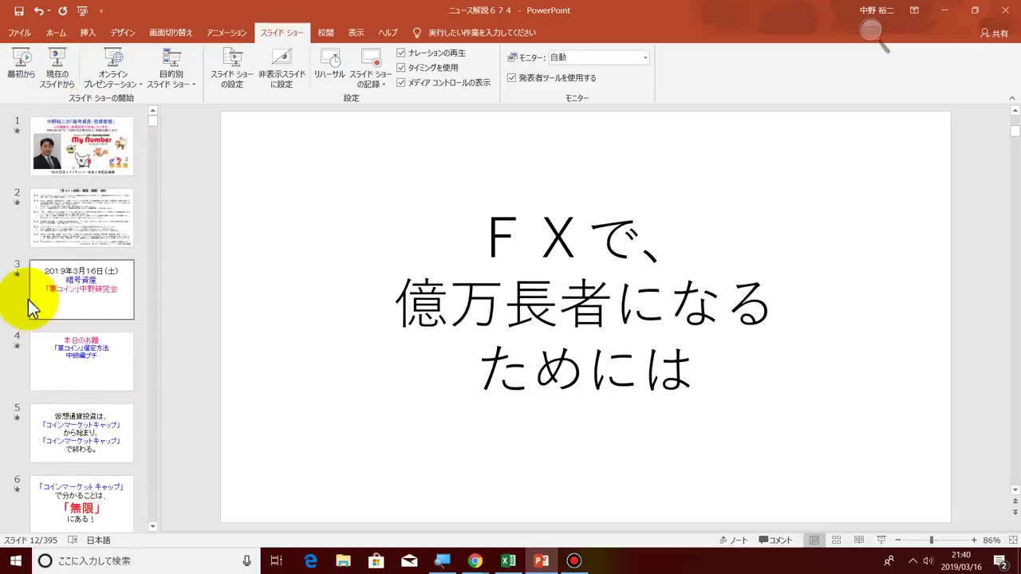
{"action": "left_click", "coordinate": [78, 351]}
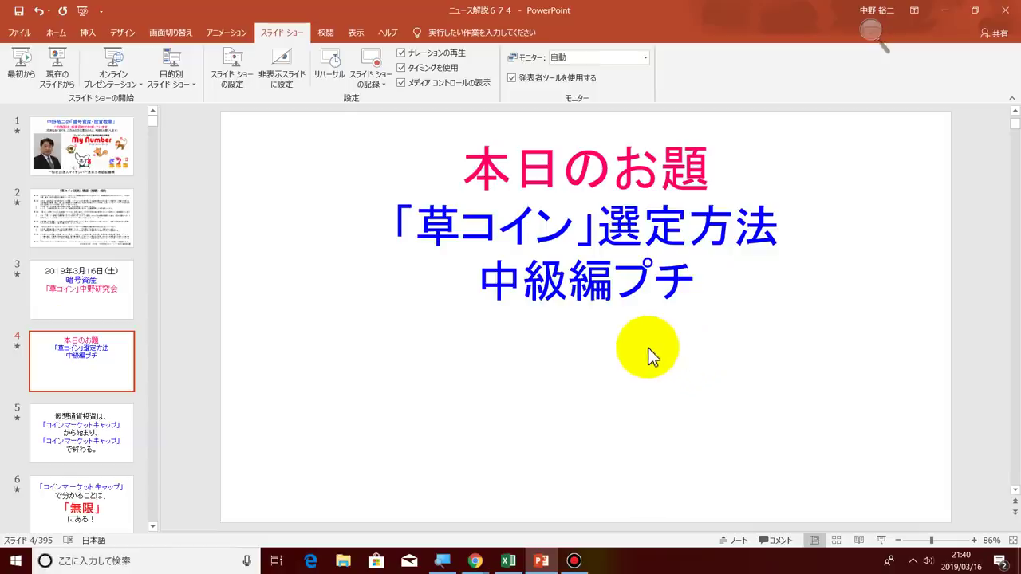
{"action": "left_click", "coordinate": [89, 161]}
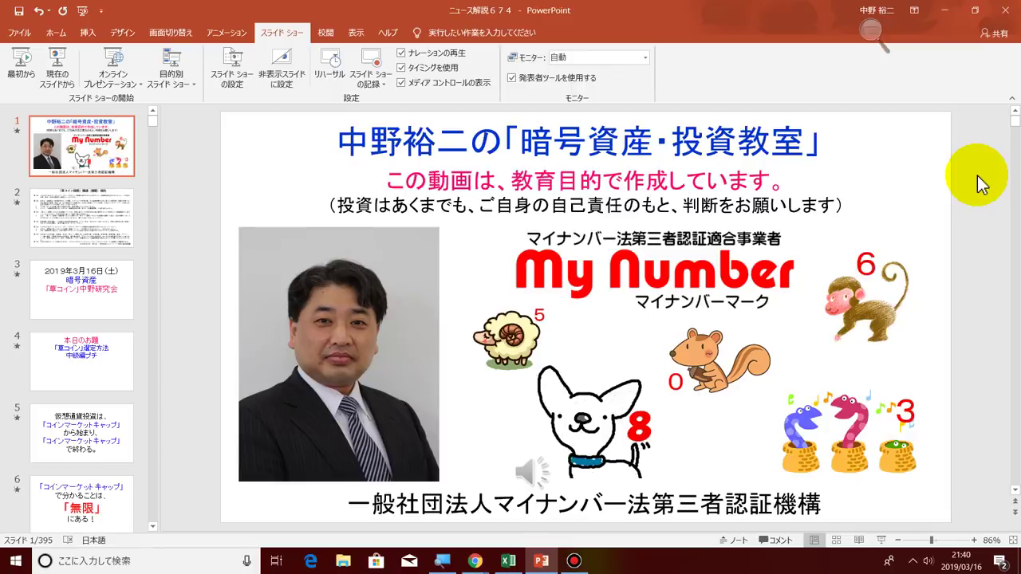
{"action": "left_click", "coordinate": [508, 561]}
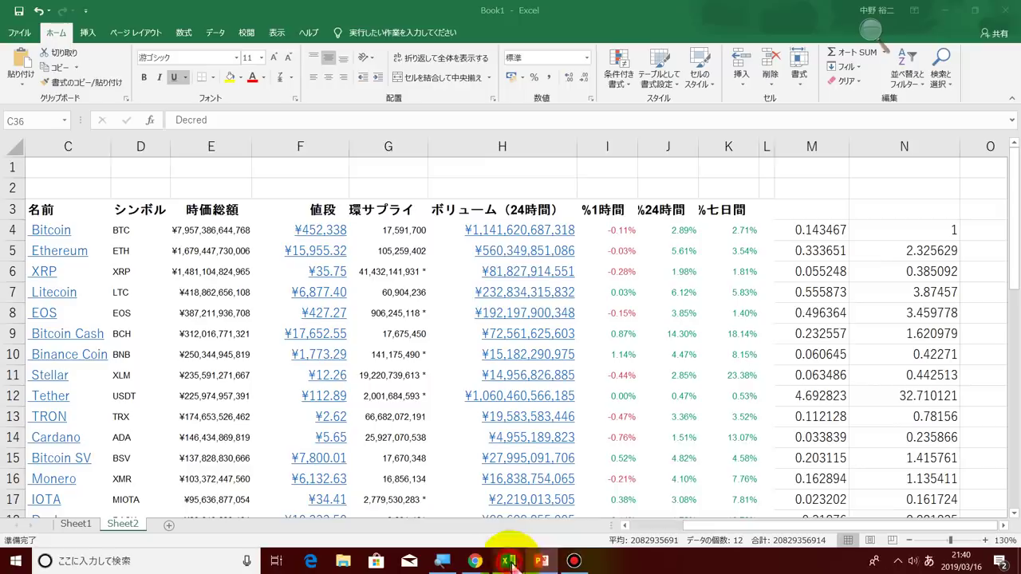